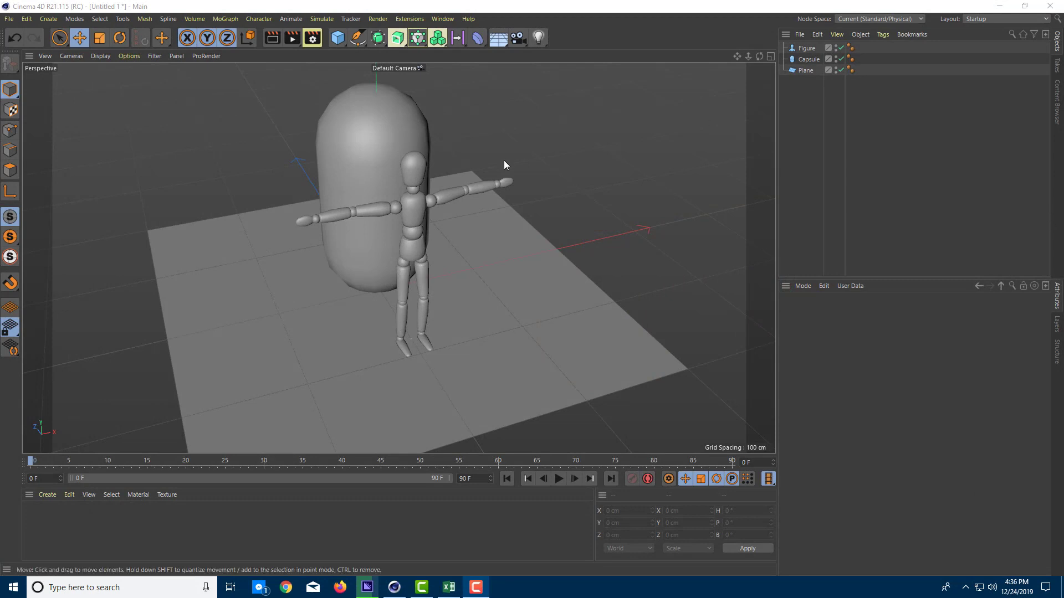
# Orbit around the figure and capsule to a low frontal angle, zooming in and out
pyautogui.keyDown('alt'); pyautogui.moveTo(583, 231); pyautogui.dragTo(567, 215); pyautogui.keyUp('alt')
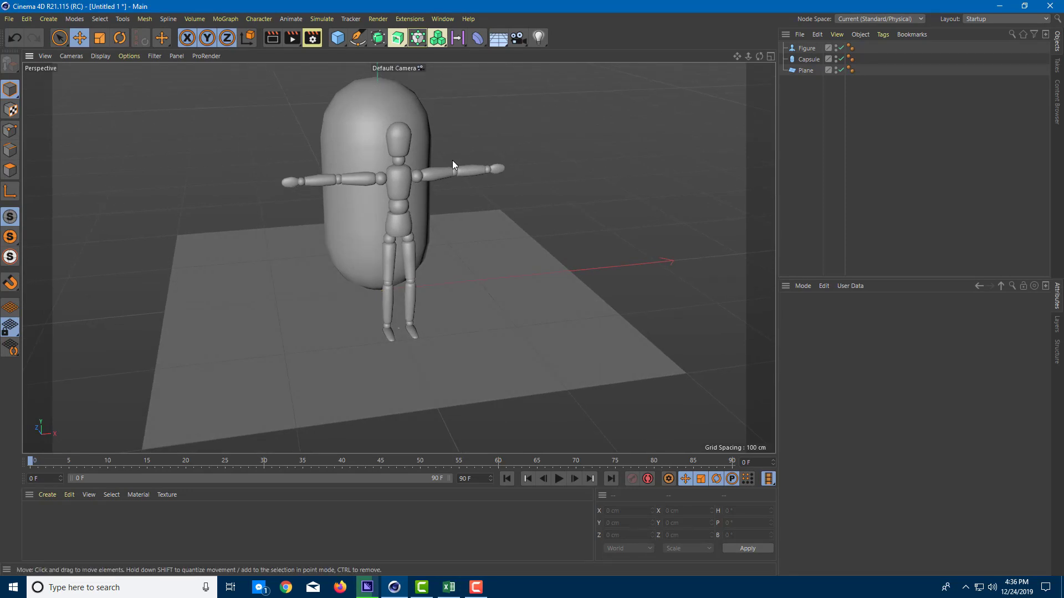
pyautogui.moveTo(427, 228)
pyautogui.keyDown('alt'); pyautogui.mouseDown()
pyautogui.moveTo(608, 215)
pyautogui.moveTo(516, 241)
pyautogui.moveTo(411, 237)
pyautogui.mouseUp(); pyautogui.keyUp('alt')
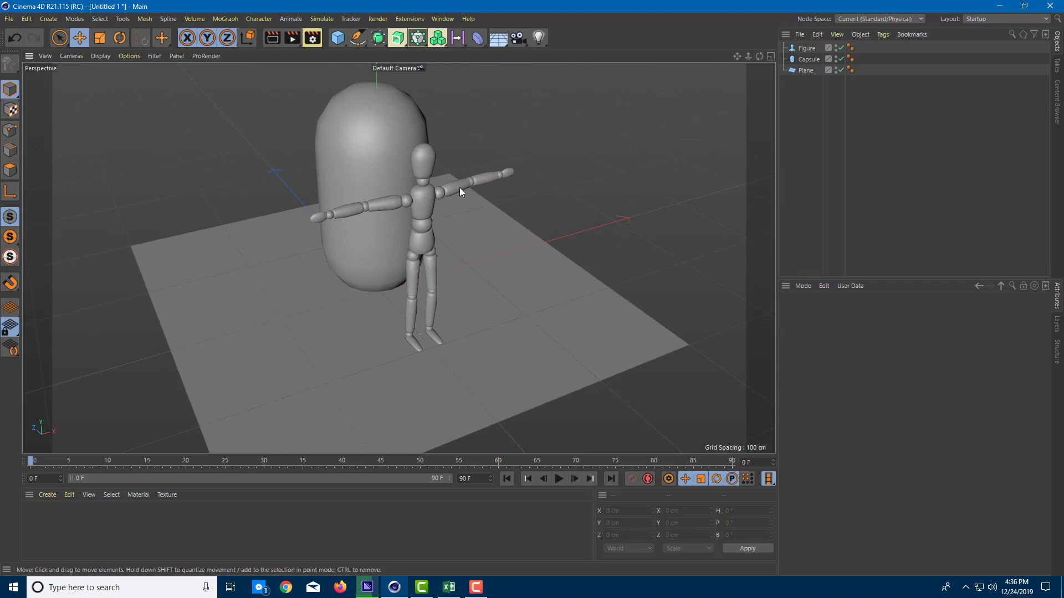
pyautogui.keyDown('alt'); pyautogui.moveTo(563, 205); pyautogui.dragTo(485, 177); pyautogui.keyUp('alt')
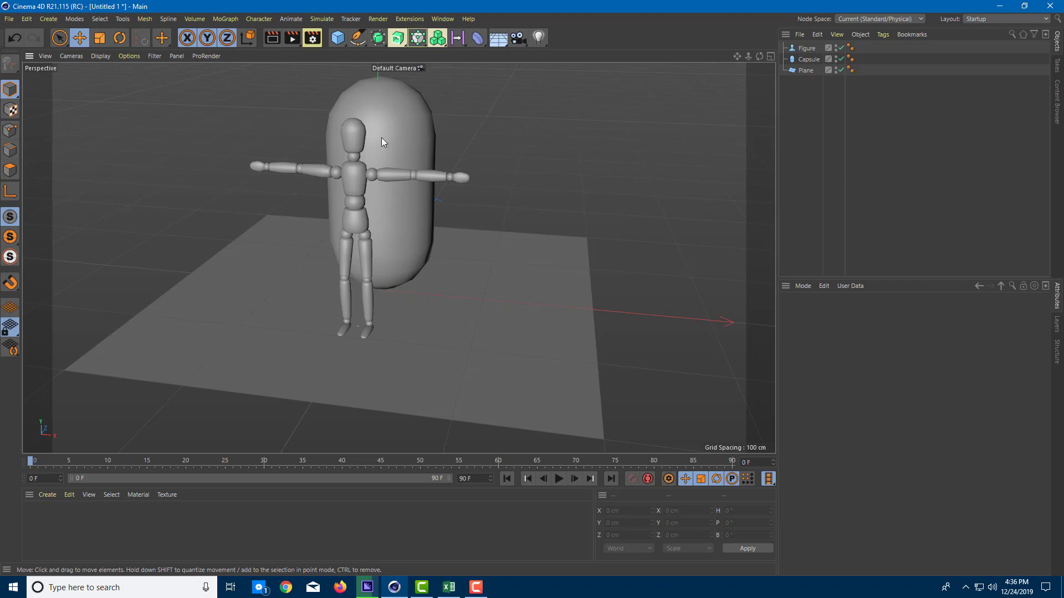
pyautogui.keyDown('alt'); pyautogui.moveTo(355, 149); pyautogui.dragTo(387, 168); pyautogui.keyUp('alt')
pyautogui.scroll(3, 384, 205)
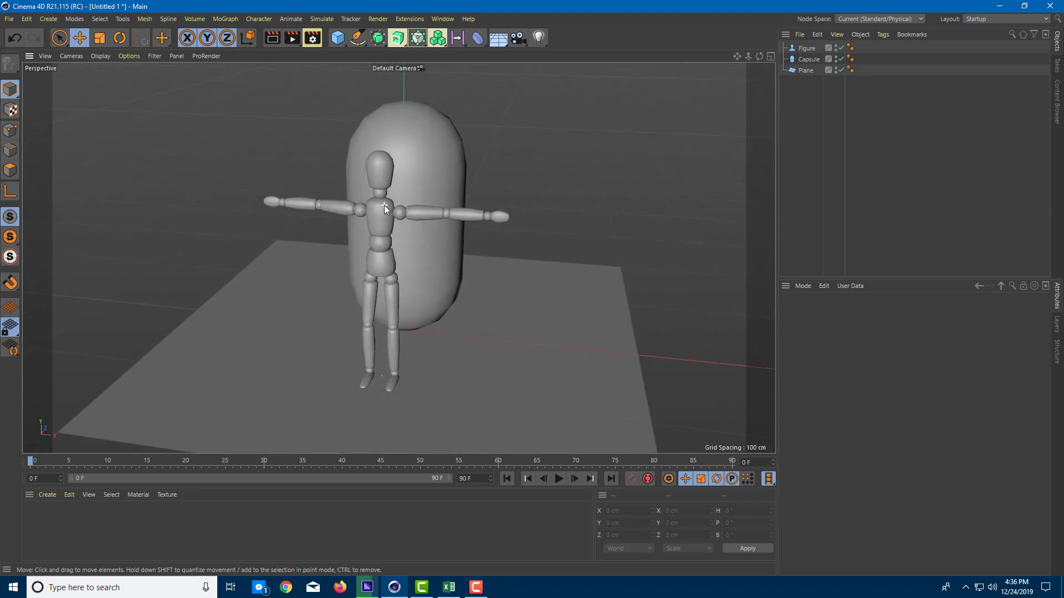
pyautogui.scroll(-3, 384, 205)
pyautogui.scroll(2, 384, 205)
pyautogui.scroll(-2, 384, 205)
pyautogui.scroll(3, 384, 205)
pyautogui.scroll(-3, 384, 205)
pyautogui.scroll(3, 389, 200)
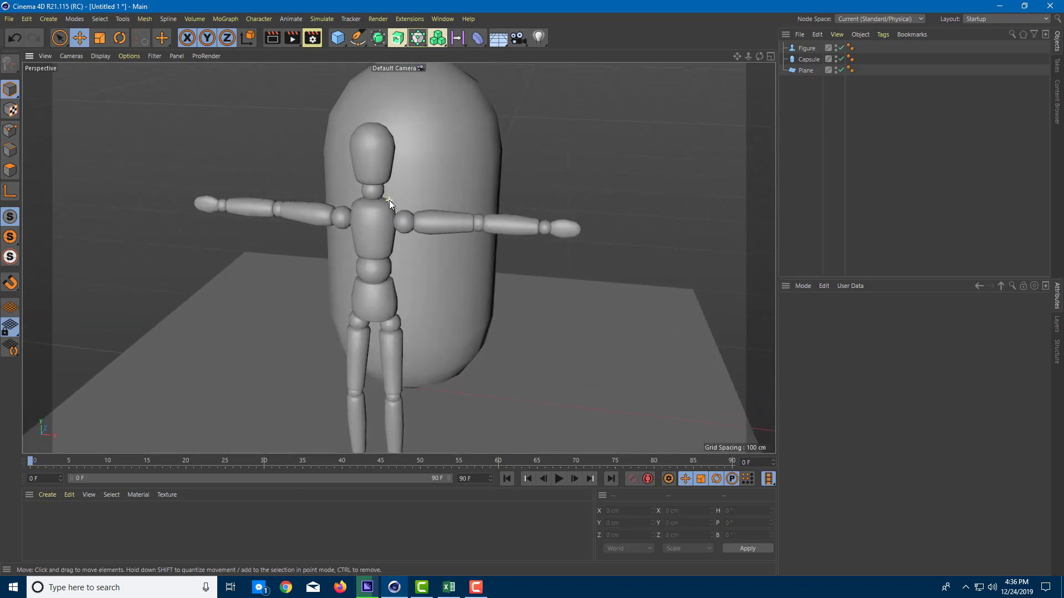
pyautogui.scroll(-3, 389, 201)
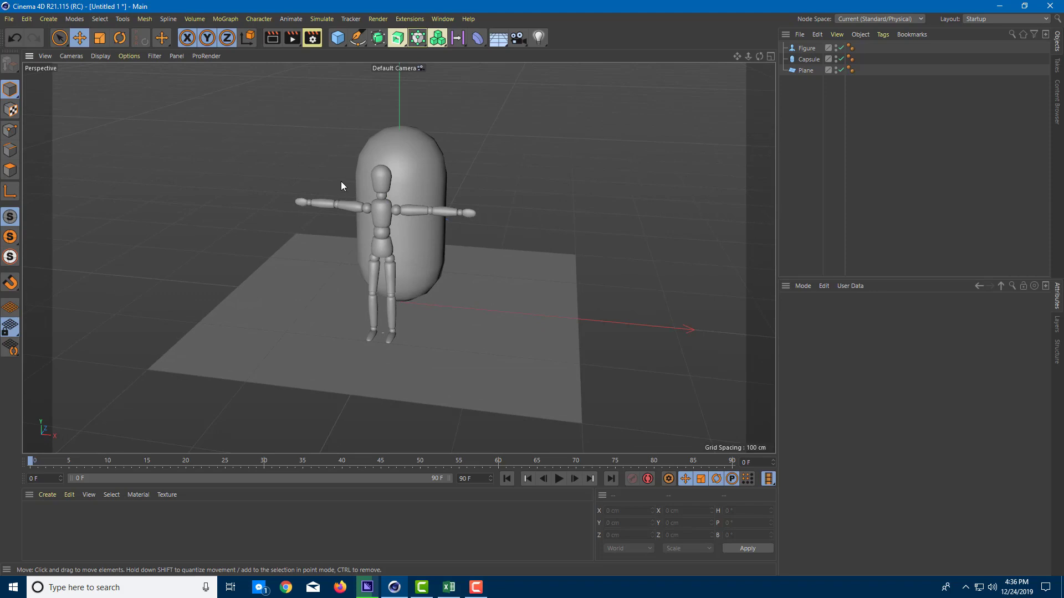
# Orbit, pan and dolly the view until the figure stands left of the capsule
pyautogui.keyDown('alt'); pyautogui.moveTo(557, 180); pyautogui.dragTo(430, 197); pyautogui.keyUp('alt')
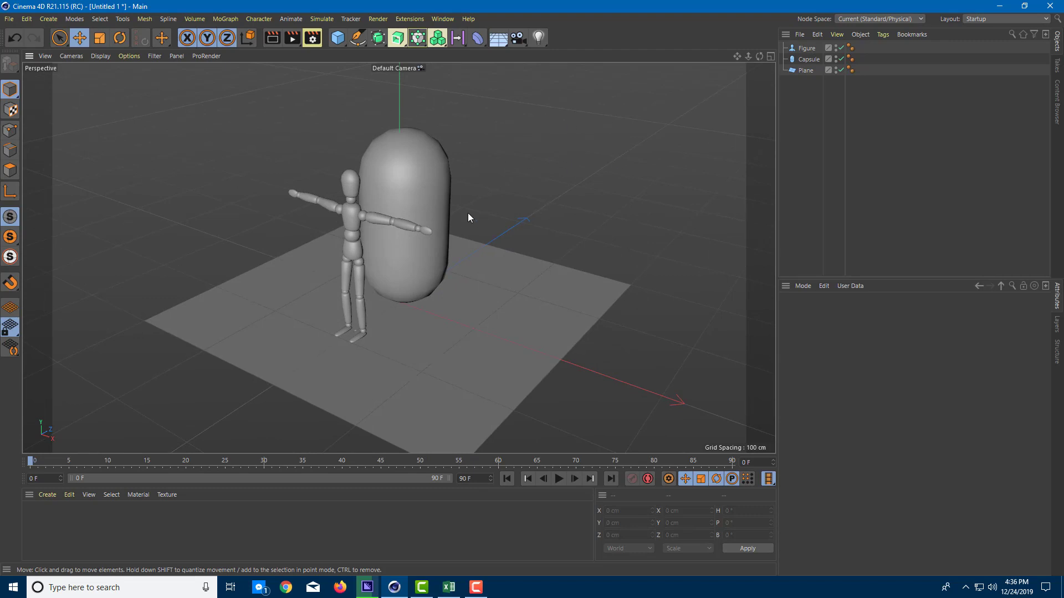
pyautogui.moveTo(466, 225)
pyautogui.keyDown('alt'); pyautogui.mouseDown(button='middle')
pyautogui.moveTo(463, 178)
pyautogui.moveTo(419, 257)
pyautogui.moveTo(519, 241)
pyautogui.moveTo(454, 224)
pyautogui.moveTo(490, 251)
pyautogui.moveTo(488, 225)
pyautogui.moveTo(483, 237)
pyautogui.mouseUp(button='middle'); pyautogui.keyUp('alt')
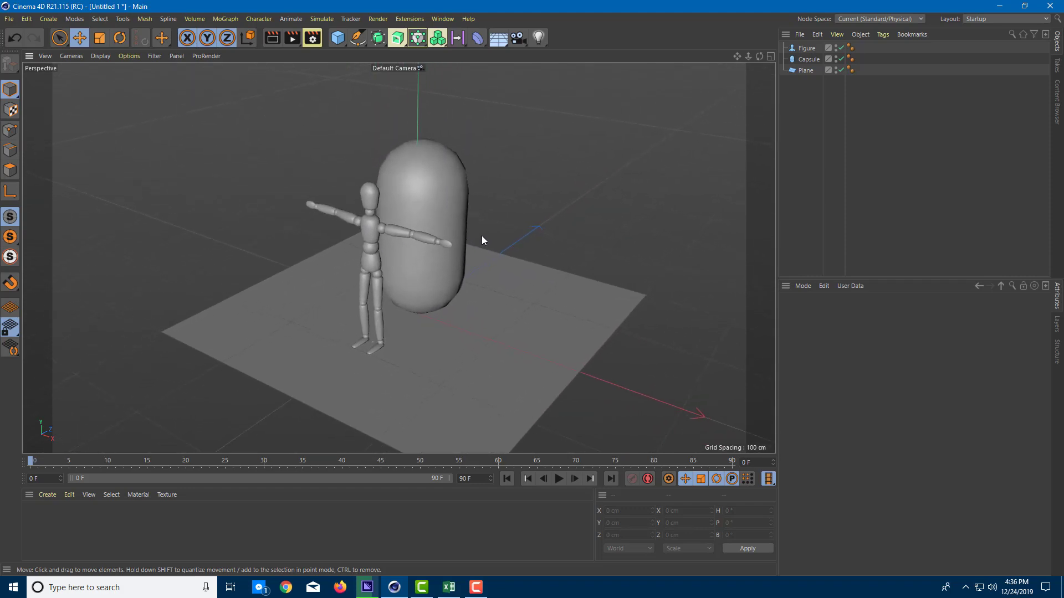
pyautogui.keyDown('alt'); pyautogui.moveTo(479, 275); pyautogui.dragTo(508, 304, button='right'); pyautogui.keyUp('alt')
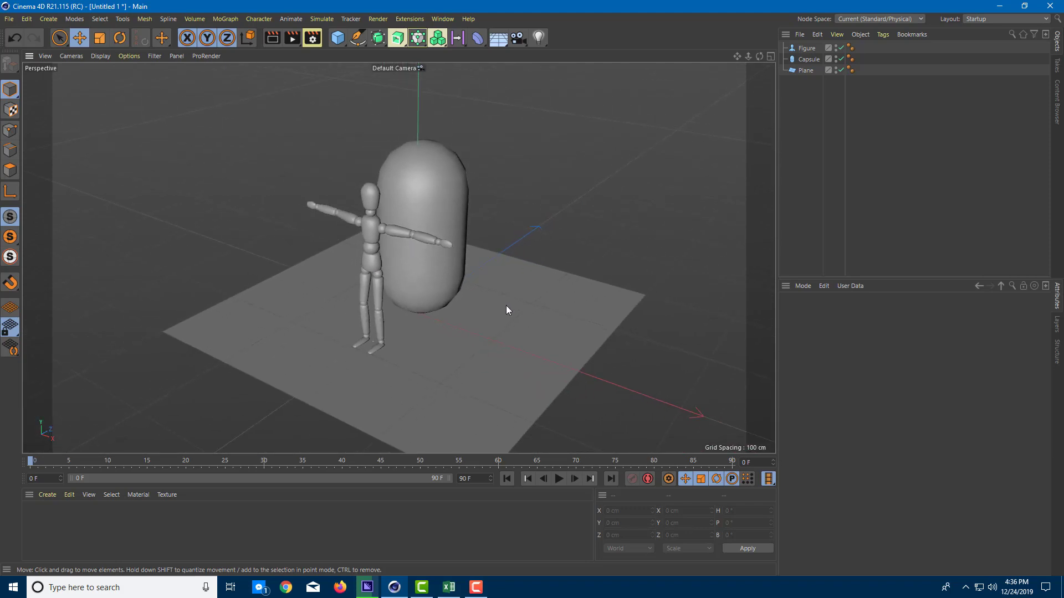
pyautogui.moveTo(487, 292)
pyautogui.keyDown('alt'); pyautogui.mouseDown()
pyautogui.moveTo(483, 276)
pyautogui.moveTo(660, 261)
pyautogui.moveTo(451, 281)
pyautogui.moveTo(480, 276)
pyautogui.mouseUp(); pyautogui.keyUp('alt')
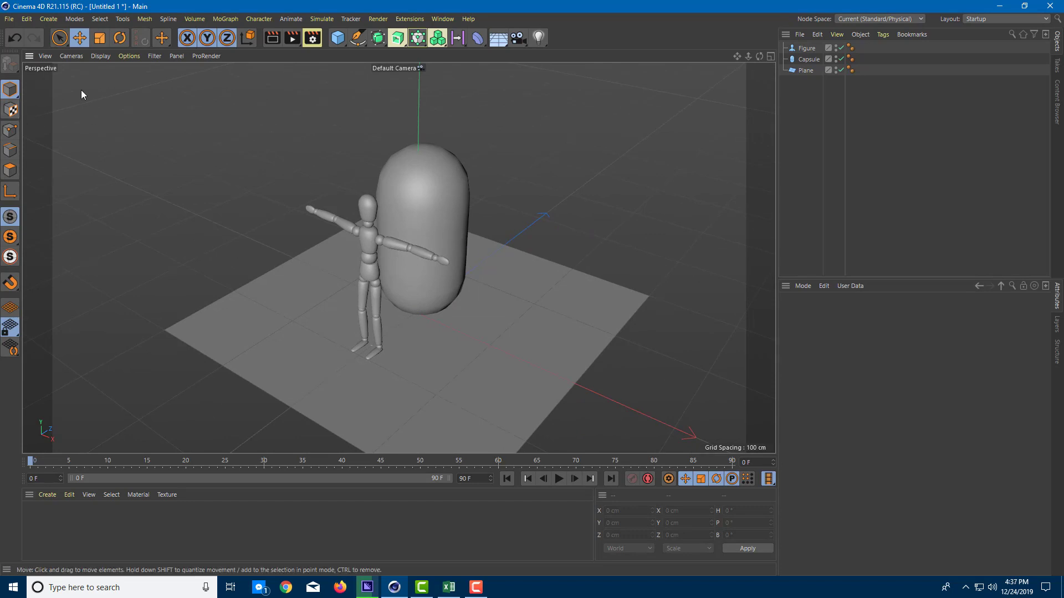
# Set viewport navigation to Cursor Mode and orbit and pan around the scene
pyautogui.click(70, 56)
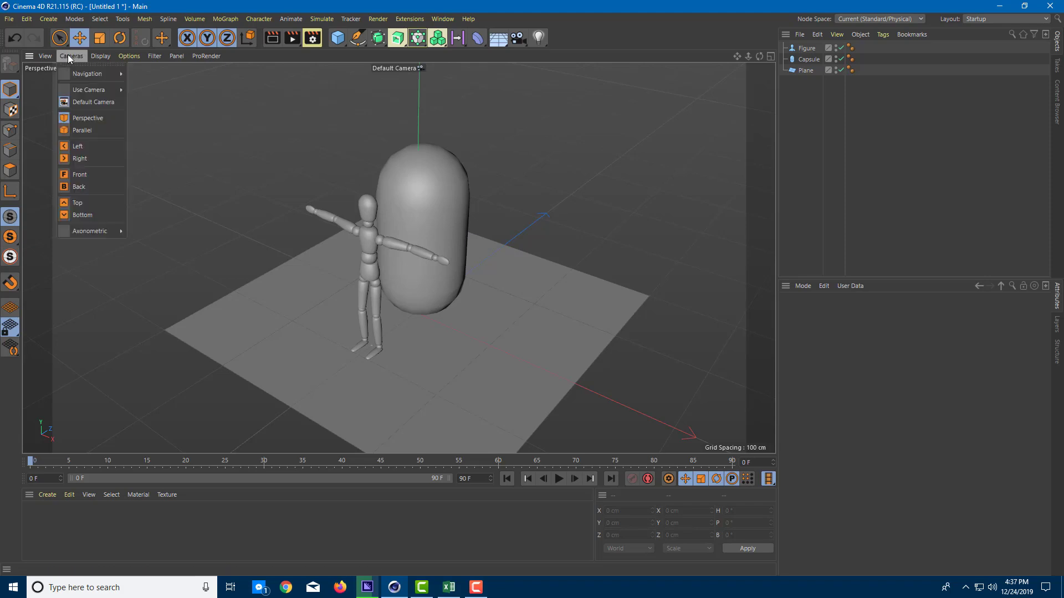
pyautogui.moveTo(77, 76)
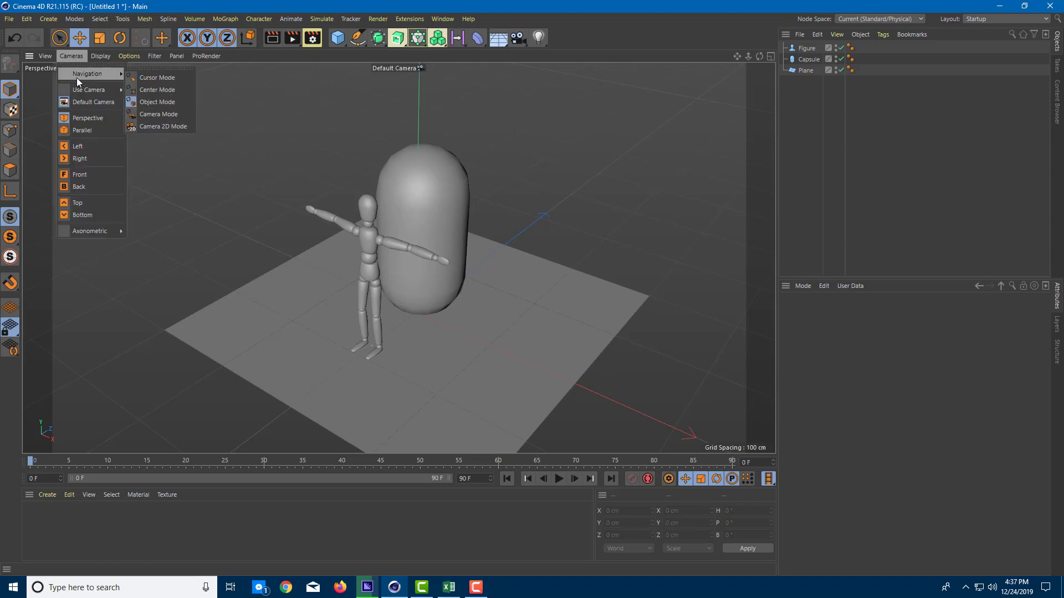
pyautogui.click(161, 81)
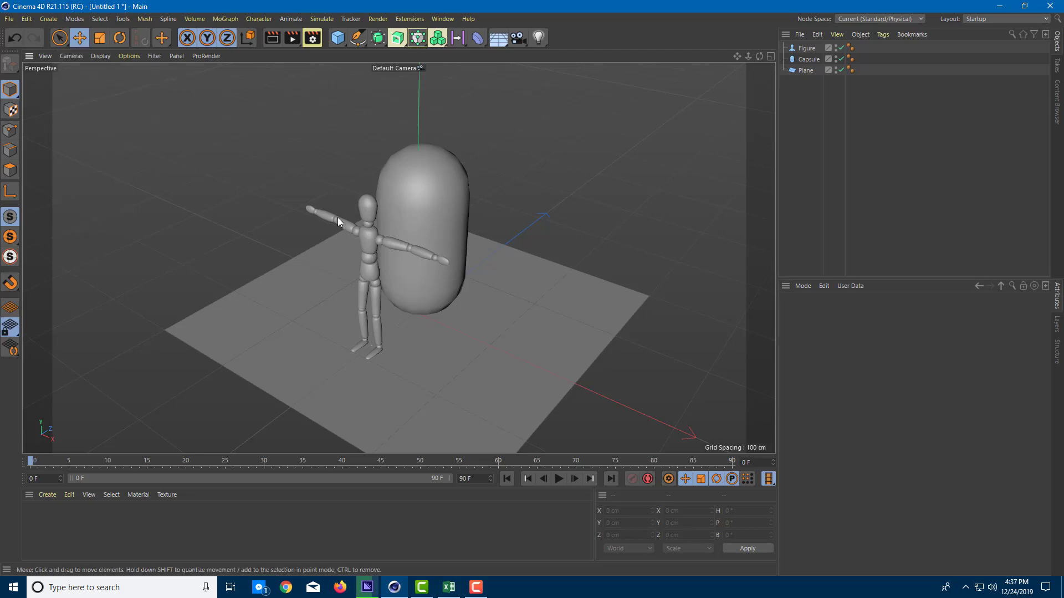
pyautogui.keyDown('alt'); pyautogui.moveTo(298, 230); pyautogui.dragTo(433, 216); pyautogui.keyUp('alt')
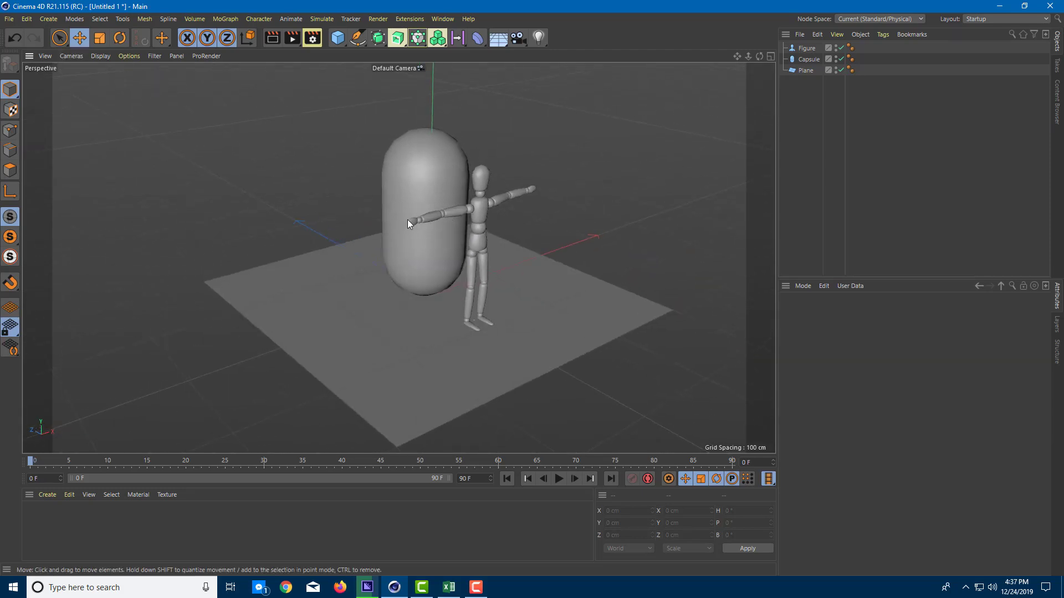
pyautogui.keyDown('alt'); pyautogui.moveTo(263, 215); pyautogui.dragTo(532, 215, button='middle'); pyautogui.keyUp('alt')
pyautogui.moveTo(350, 216)
pyautogui.keyDown('alt'); pyautogui.mouseDown()
pyautogui.moveTo(325, 309)
pyautogui.moveTo(308, 246)
pyautogui.moveTo(516, 209)
pyautogui.moveTo(463, 204)
pyautogui.moveTo(248, 105)
pyautogui.mouseUp(); pyautogui.keyUp('alt')
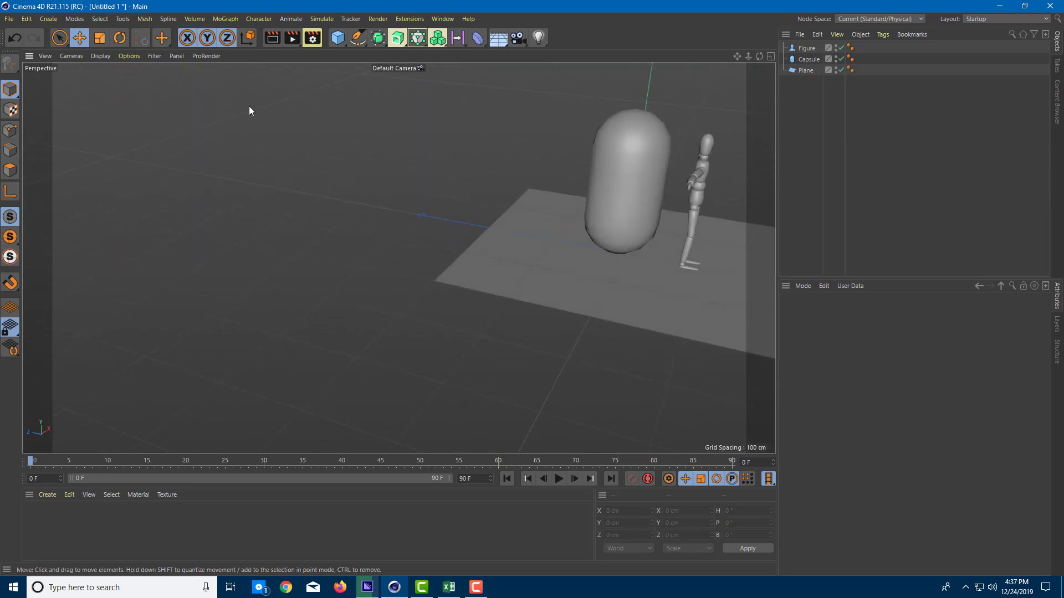
# Switch navigation to Object Mode, select the capsule and orbit around it
pyautogui.click(68, 55)
pyautogui.moveTo(77, 74)
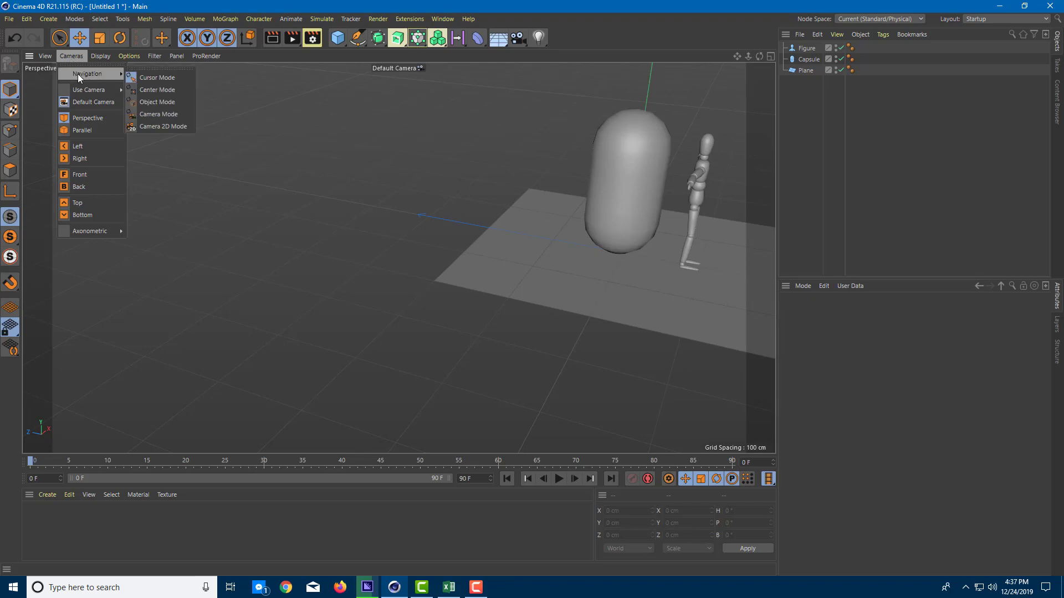
pyautogui.click(168, 101)
pyautogui.click(632, 190)
pyautogui.keyDown('alt'); pyautogui.moveTo(704, 262); pyautogui.dragTo(537, 276); pyautogui.keyUp('alt')
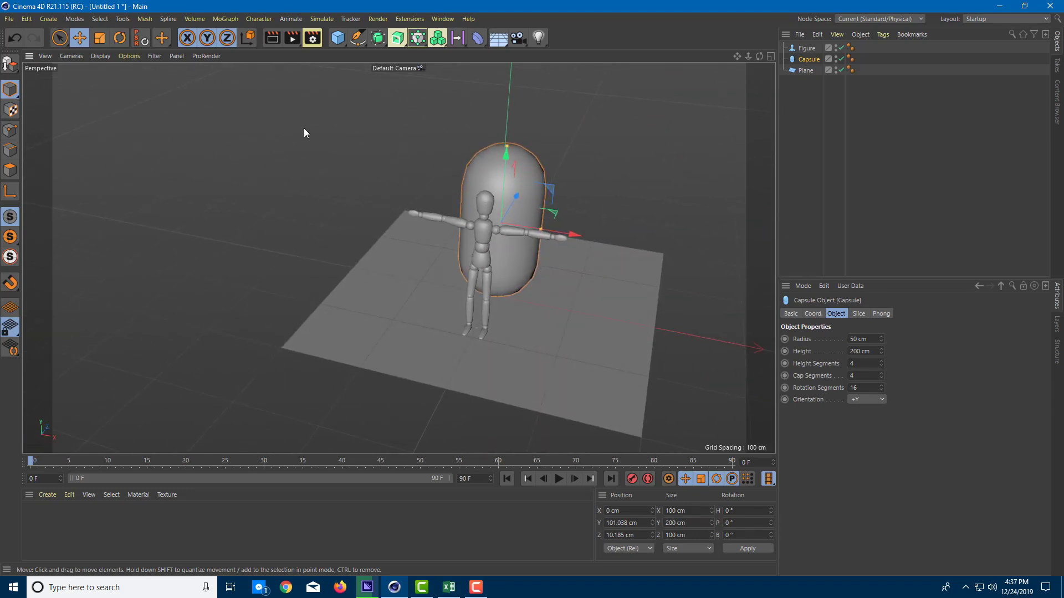
# Try the Camera Mode and Camera 2D Mode navigation options, orbiting in between
pyautogui.click(71, 56)
pyautogui.moveTo(83, 74)
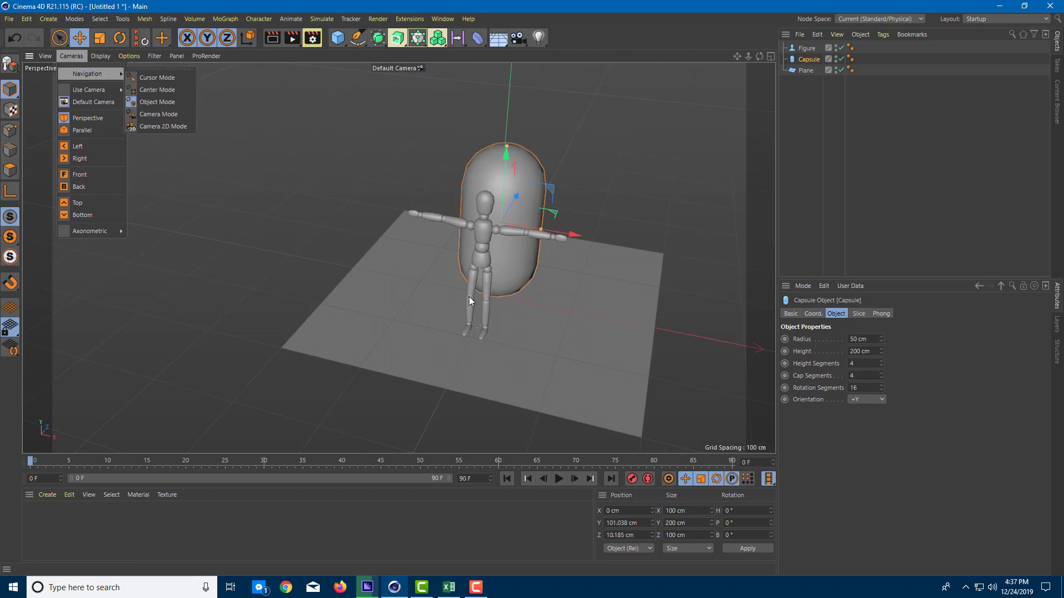
pyautogui.click(158, 114)
pyautogui.moveTo(475, 221)
pyautogui.keyDown('alt'); pyautogui.mouseDown()
pyautogui.moveTo(507, 225)
pyautogui.moveTo(464, 226)
pyautogui.moveTo(494, 212)
pyautogui.moveTo(474, 215)
pyautogui.mouseUp(); pyautogui.keyUp('alt')
pyautogui.click(81, 57)
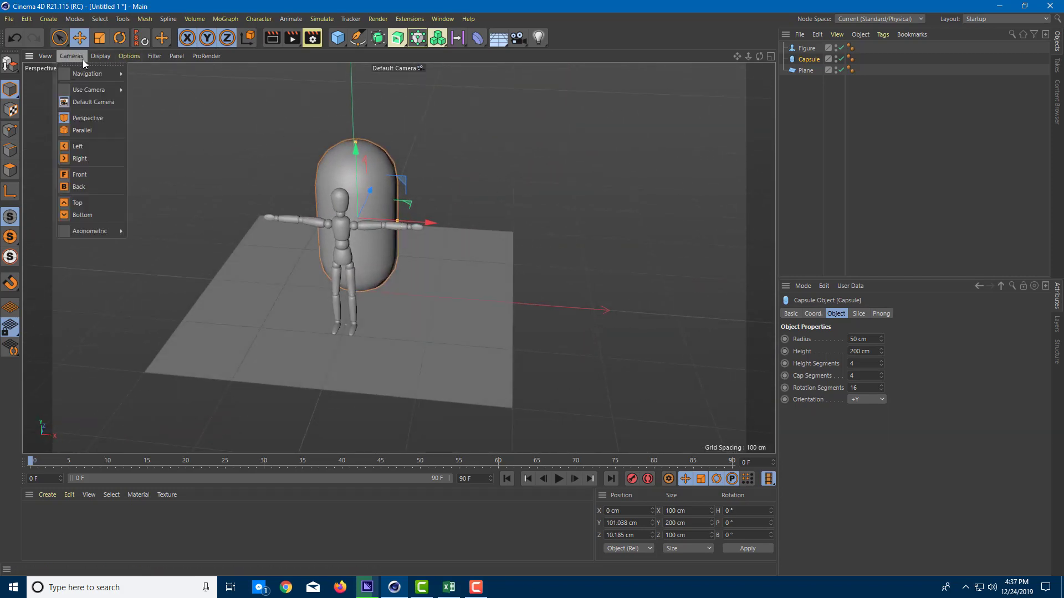
pyautogui.moveTo(94, 73)
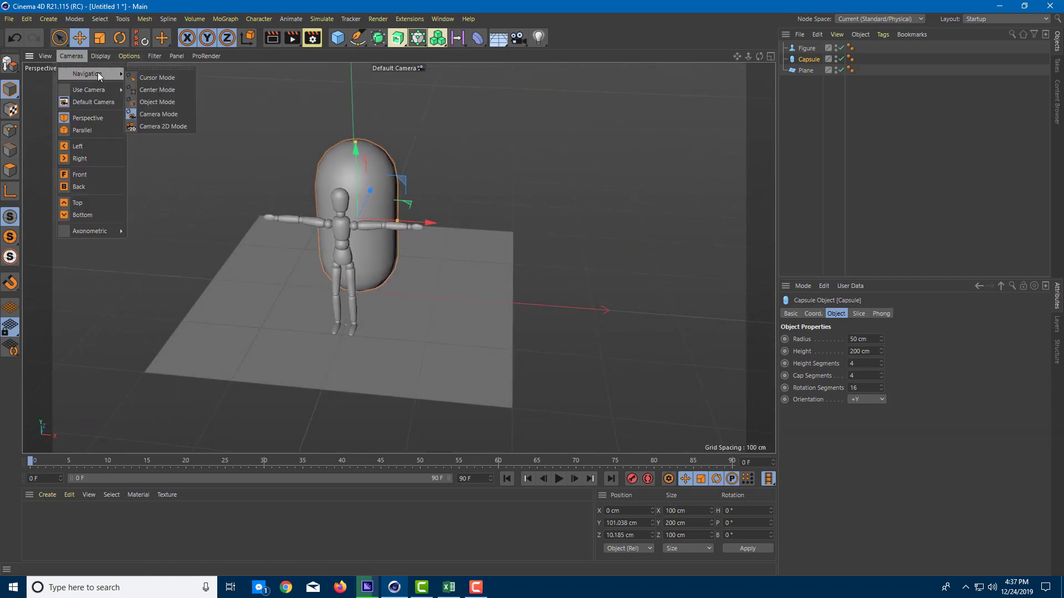
pyautogui.click(186, 127)
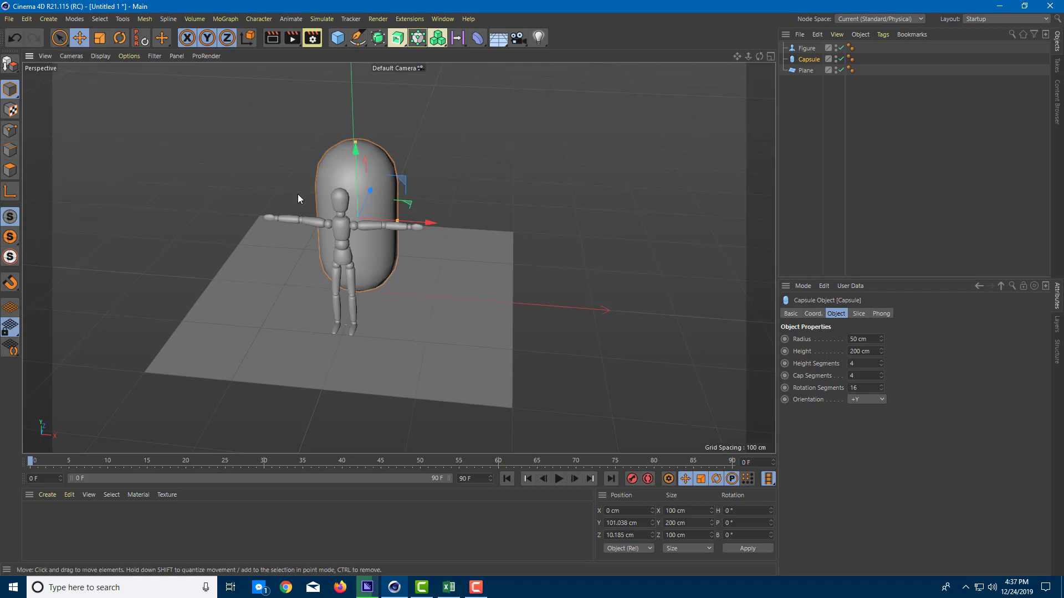
# Set navigation back to Object Mode and orbit slightly around the capsule
pyautogui.click(71, 56)
pyautogui.moveTo(81, 76)
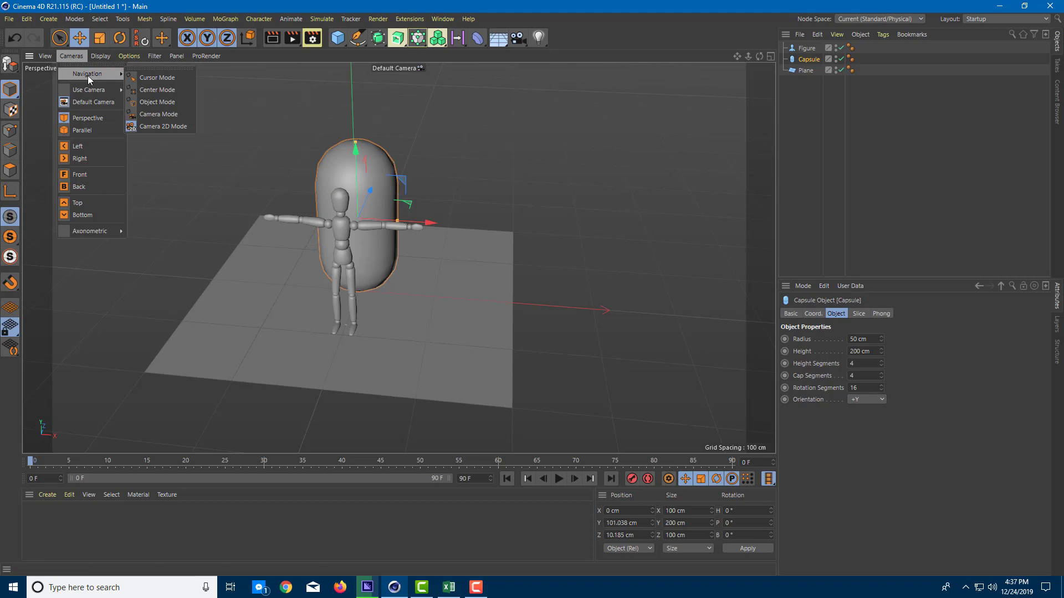
pyautogui.click(172, 103)
pyautogui.keyDown('alt'); pyautogui.moveTo(431, 172); pyautogui.dragTo(449, 252); pyautogui.keyUp('alt')
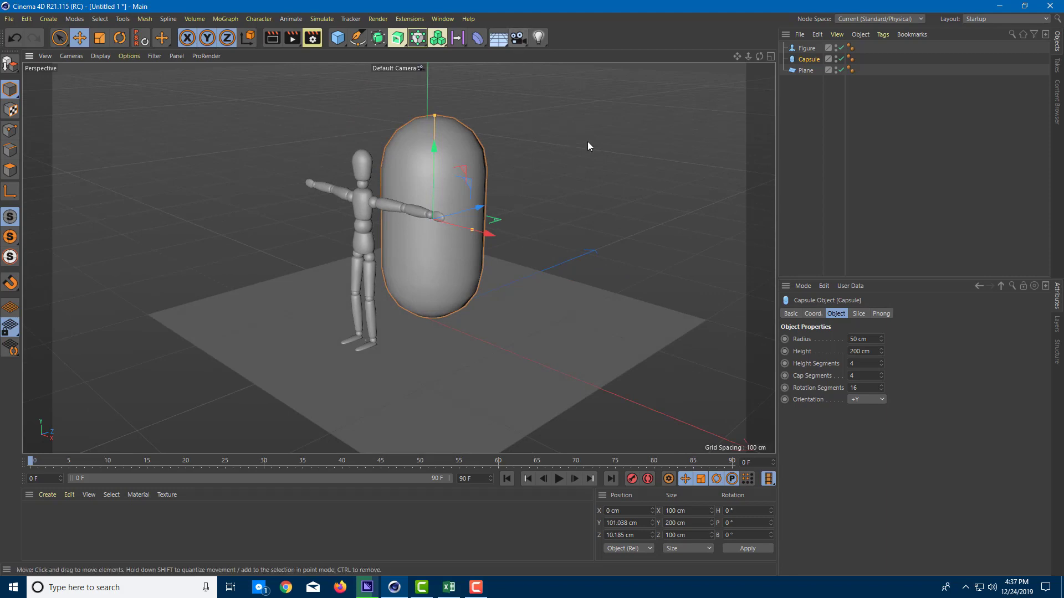
pyautogui.click(520, 39)
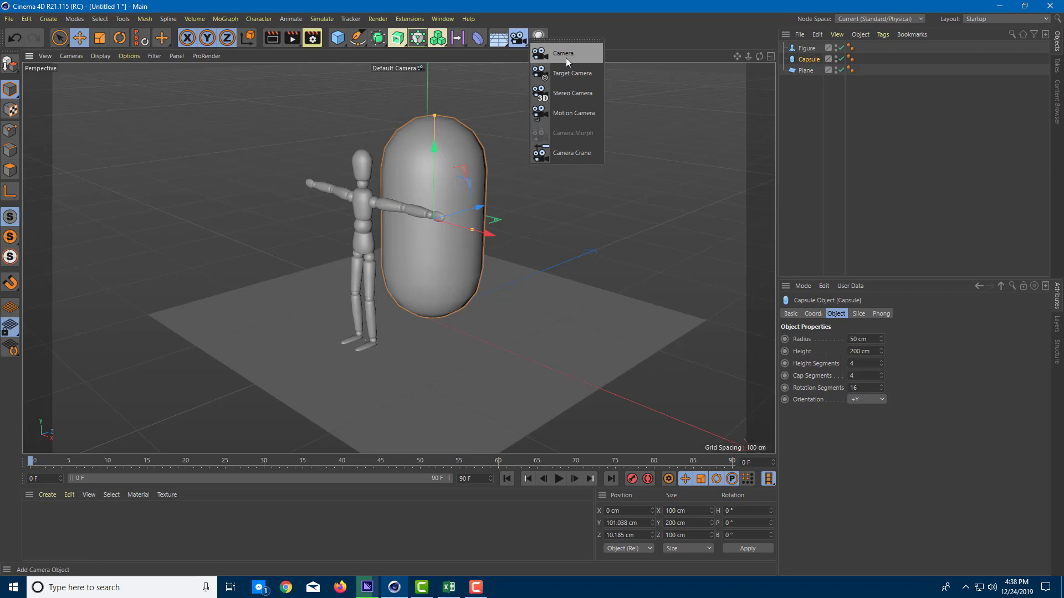
# Add a Camera object and look through it, orbiting the view slightly
pyautogui.click(562, 55)
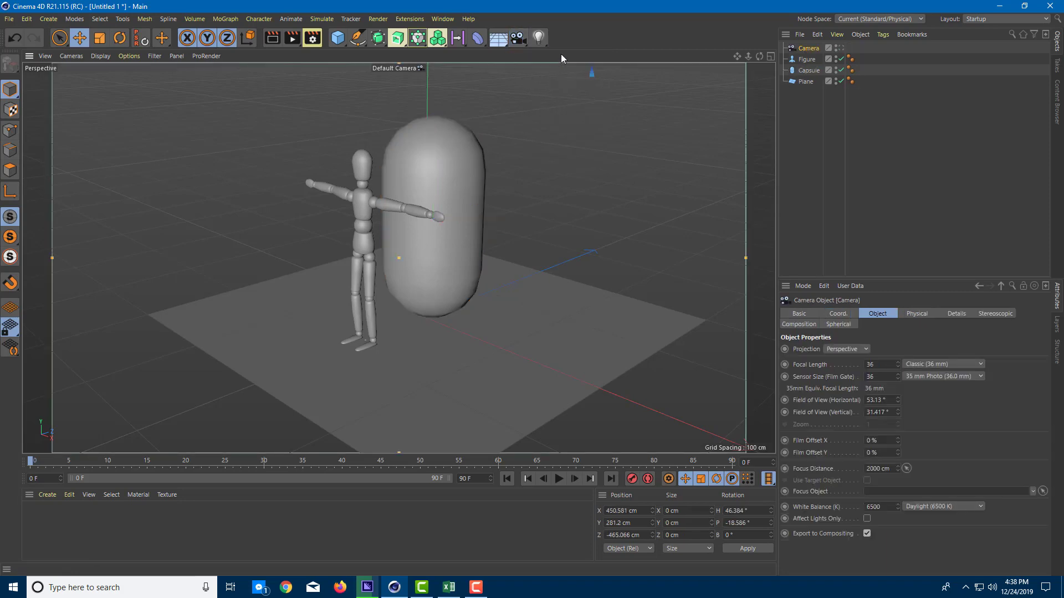
pyautogui.click(841, 48)
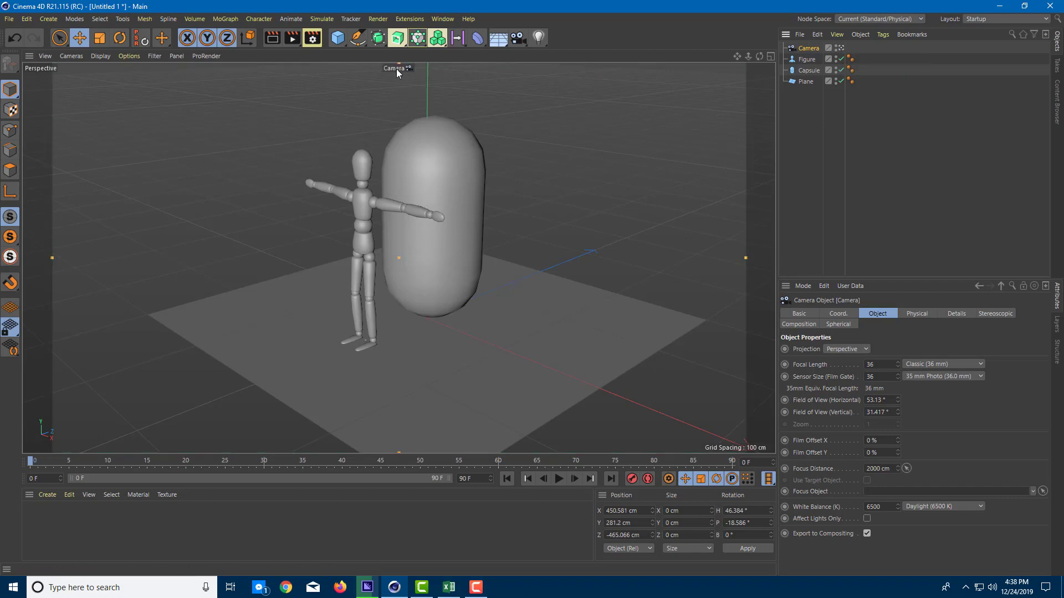
pyautogui.keyDown('alt'); pyautogui.moveTo(522, 194); pyautogui.dragTo(540, 193); pyautogui.keyUp('alt')
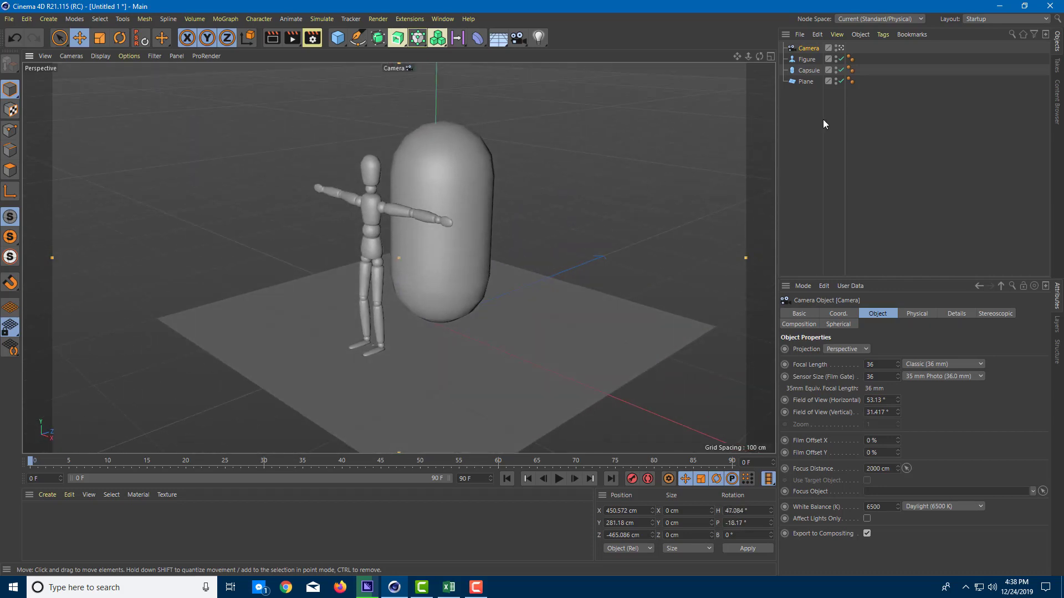
# With the capsule as Object Mode orbit centre, orbit and zoom until the figure faces front
pyautogui.click(479, 168)
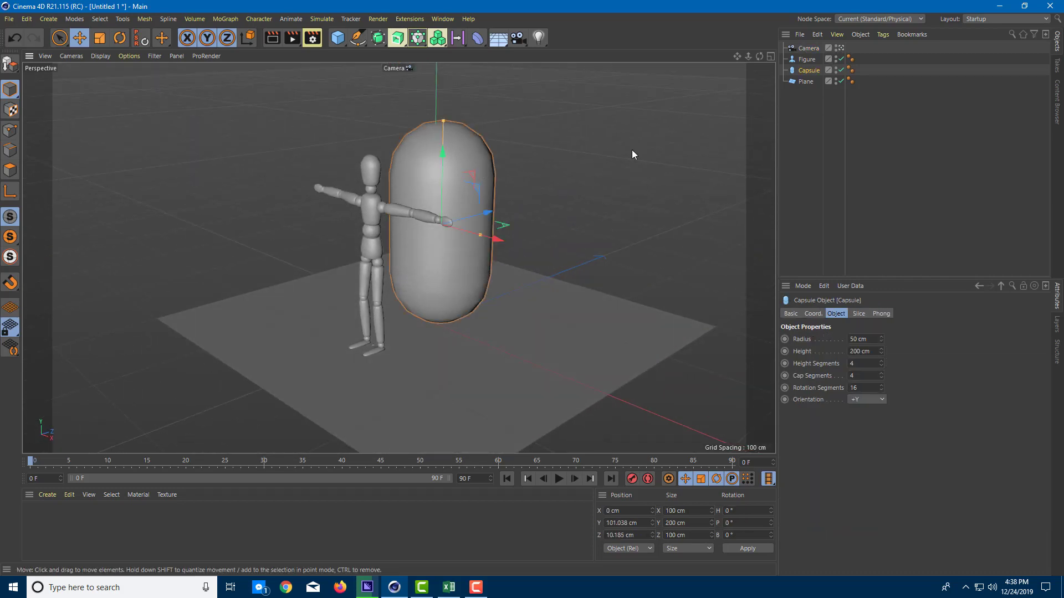
pyautogui.click(71, 55)
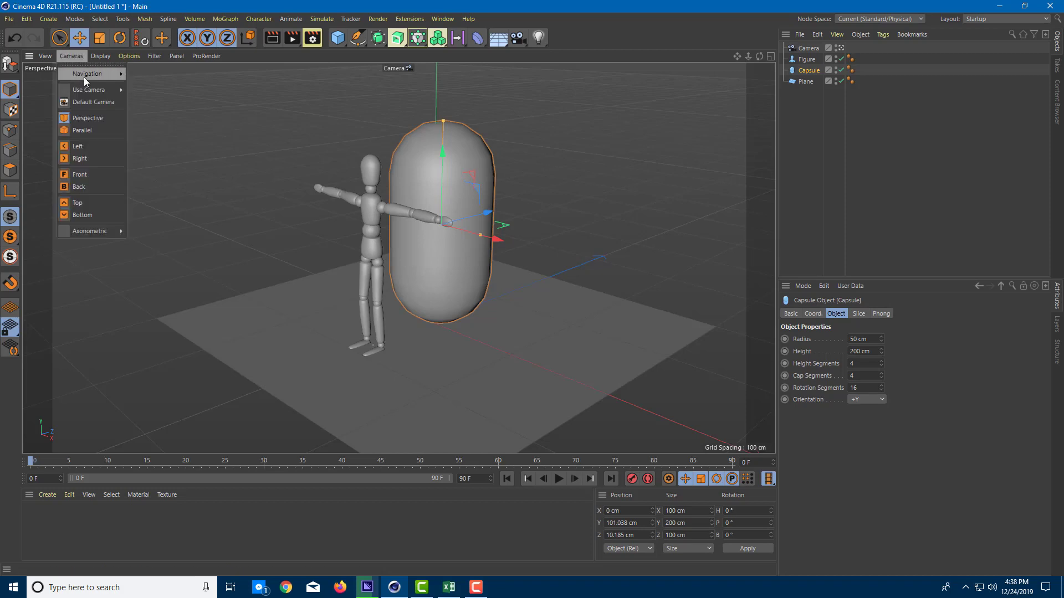
pyautogui.moveTo(85, 78)
pyautogui.click(148, 103)
pyautogui.keyDown('alt'); pyautogui.moveTo(447, 185); pyautogui.dragTo(604, 221); pyautogui.keyUp('alt')
pyautogui.scroll(5, 624, 221)
pyautogui.keyDown('alt'); pyautogui.moveTo(727, 135); pyautogui.dragTo(646, 173); pyautogui.keyUp('alt')
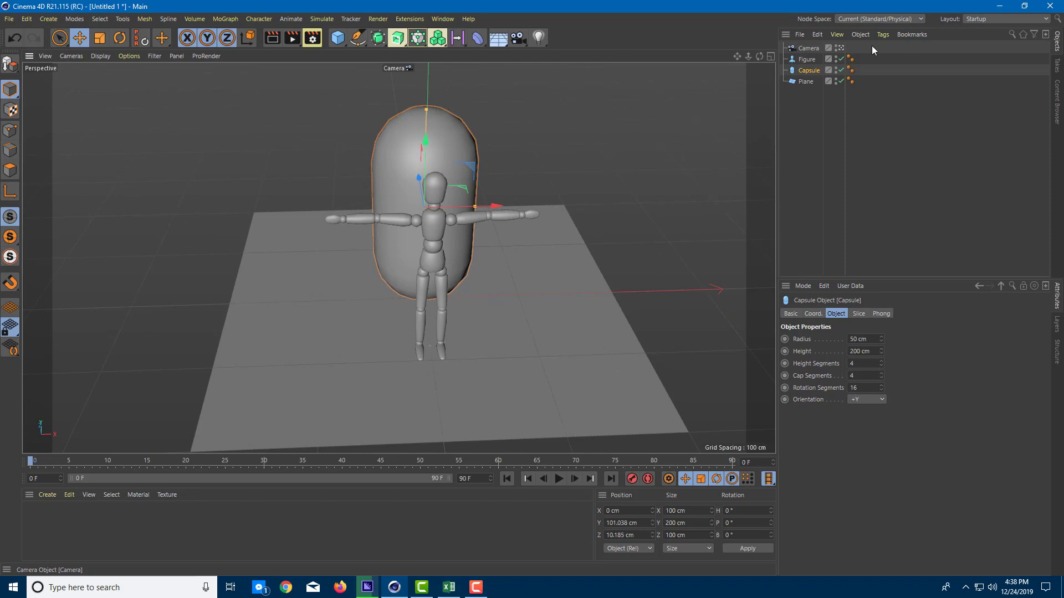
# Return to the default editor view and zoom out to inspect the camera frustum
pyautogui.click(840, 48)
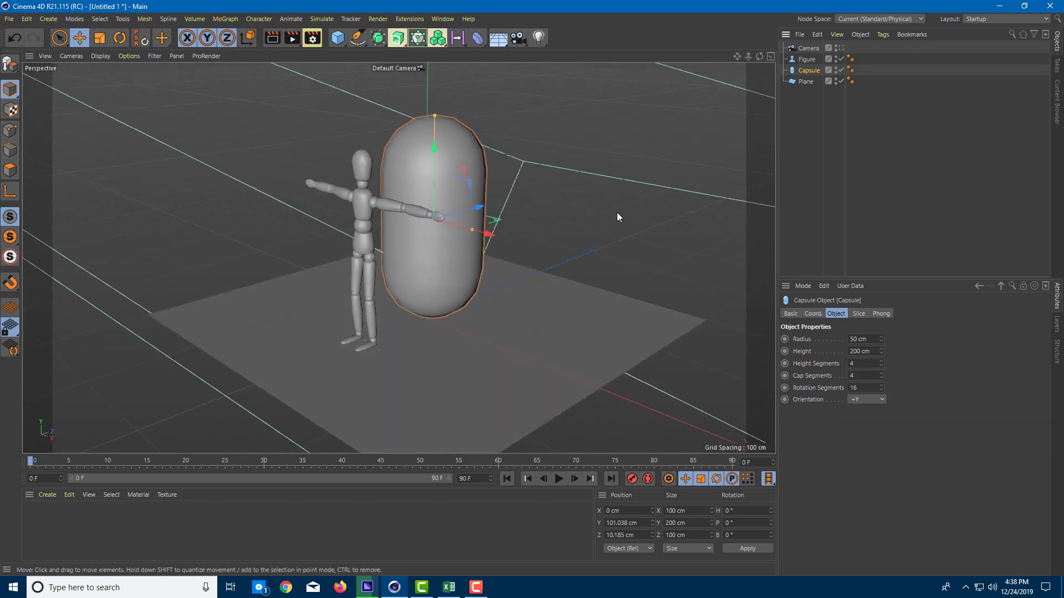
pyautogui.scroll(-8, 616, 211)
pyautogui.keyDown('alt'); pyautogui.moveTo(655, 164); pyautogui.dragTo(514, 138, button='middle'); pyautogui.keyUp('alt')
pyautogui.keyDown('alt'); pyautogui.moveTo(513, 139); pyautogui.dragTo(539, 200); pyautogui.keyUp('alt')
pyautogui.keyDown('alt'); pyautogui.moveTo(480, 216); pyautogui.dragTo(543, 127); pyautogui.keyUp('alt')
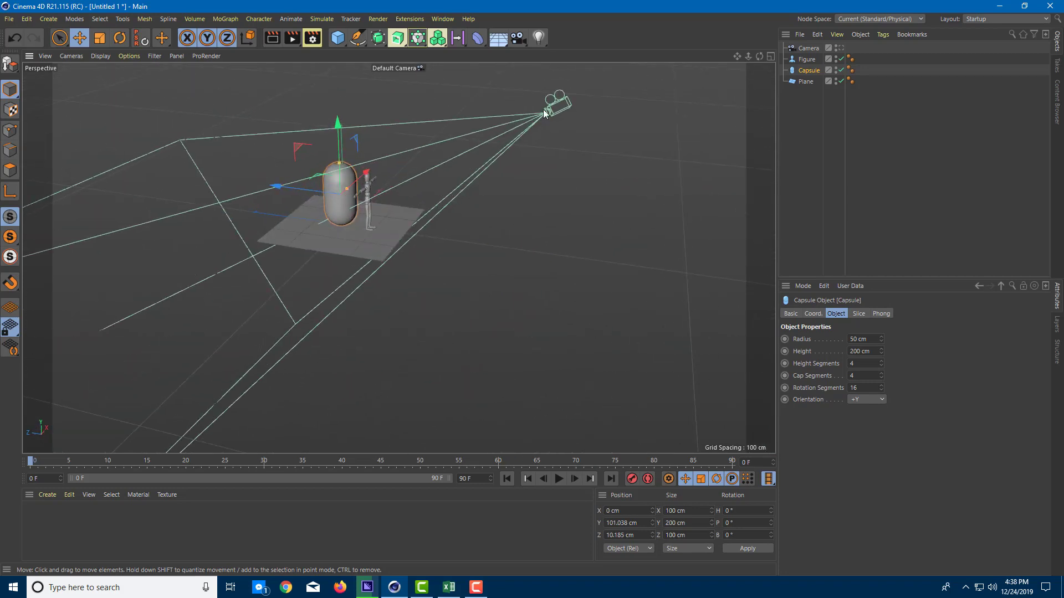
# Select the Camera and toggle its look-through icon, ending viewed through the Camera
pyautogui.click(564, 111)
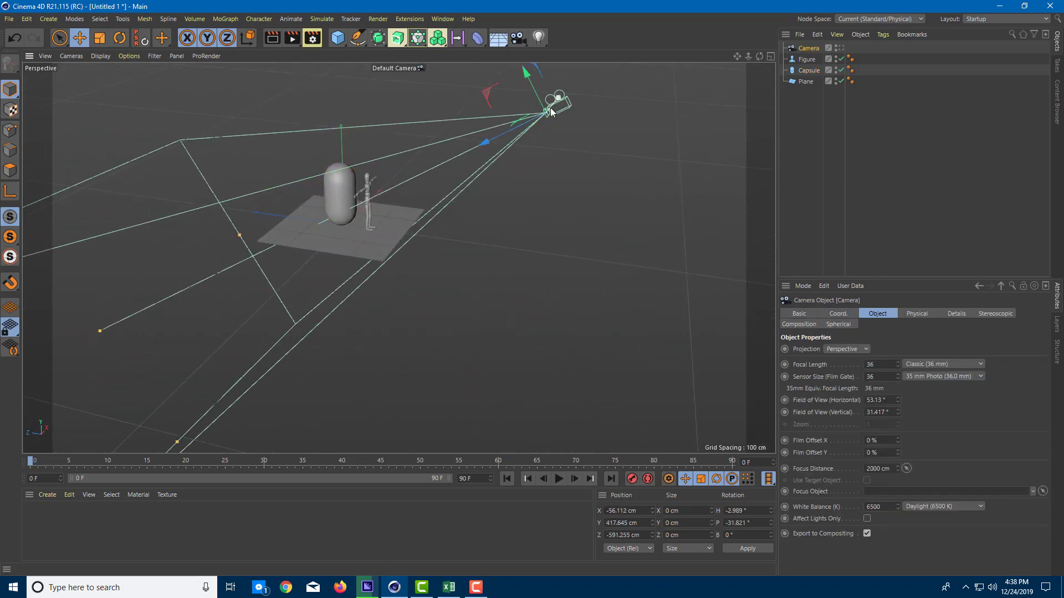
pyautogui.click(840, 48)
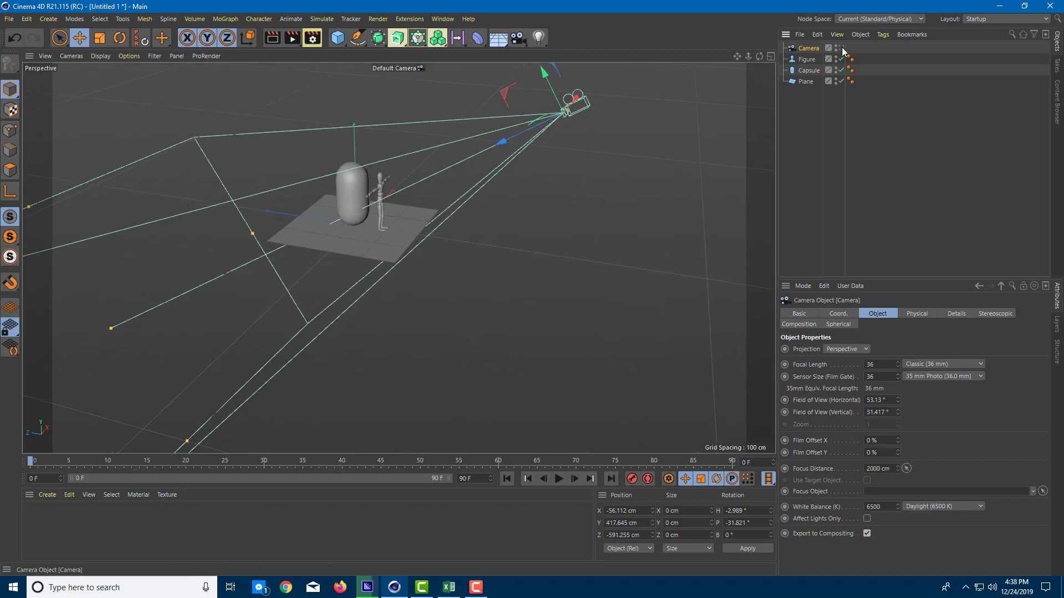
pyautogui.click(840, 49)
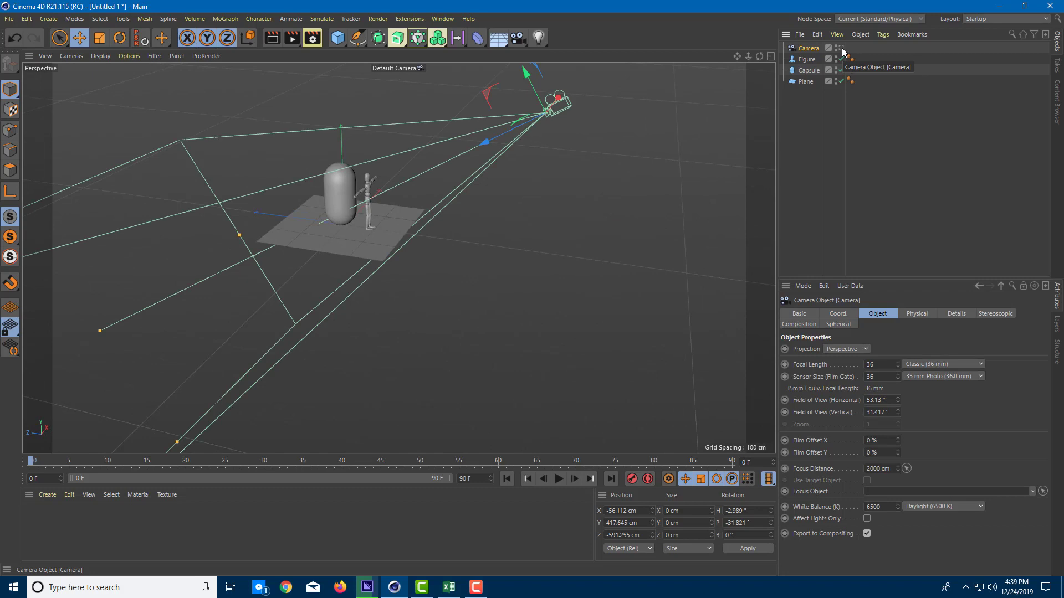
pyautogui.click(841, 48)
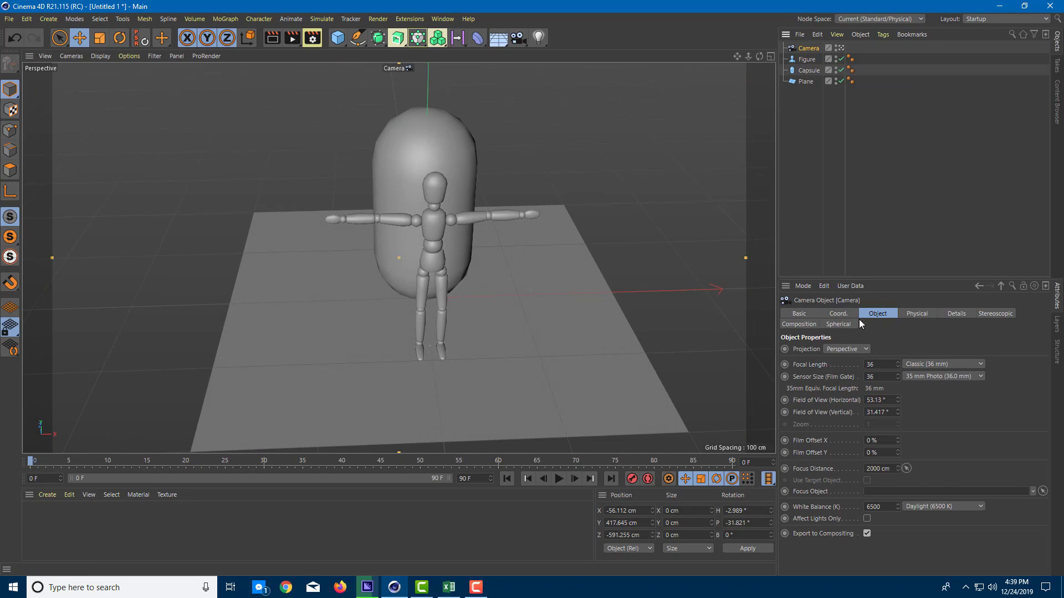
pyautogui.click(858, 352)
# Switch the Camera projection to Parallel and orbit the view
pyautogui.click(852, 372)
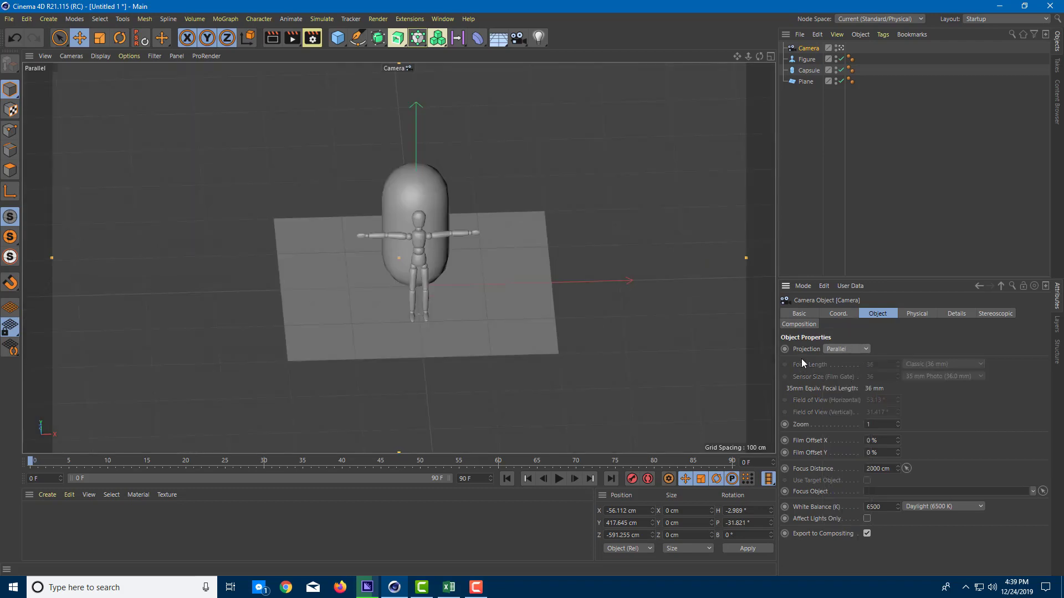
pyautogui.click(857, 349)
pyautogui.click(852, 373)
pyautogui.keyDown('alt'); pyautogui.moveTo(600, 232); pyautogui.dragTo(713, 209); pyautogui.keyUp('alt')
# Try the Left projection, then Bird, zooming to bring the plane and figure closer
pyautogui.click(850, 346)
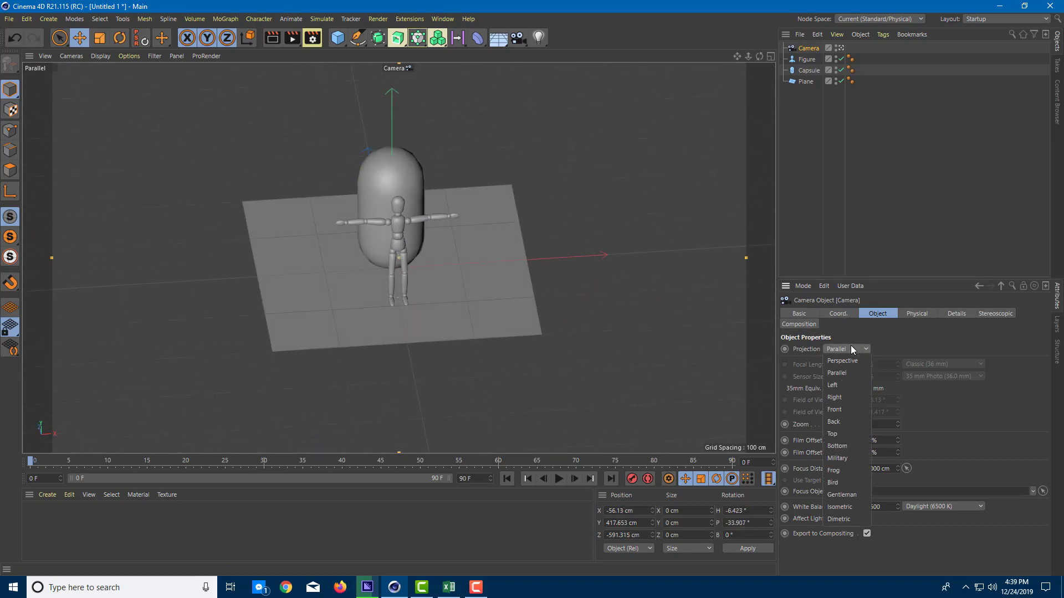
pyautogui.click(852, 380)
pyautogui.click(859, 350)
pyautogui.click(860, 347)
pyautogui.click(861, 349)
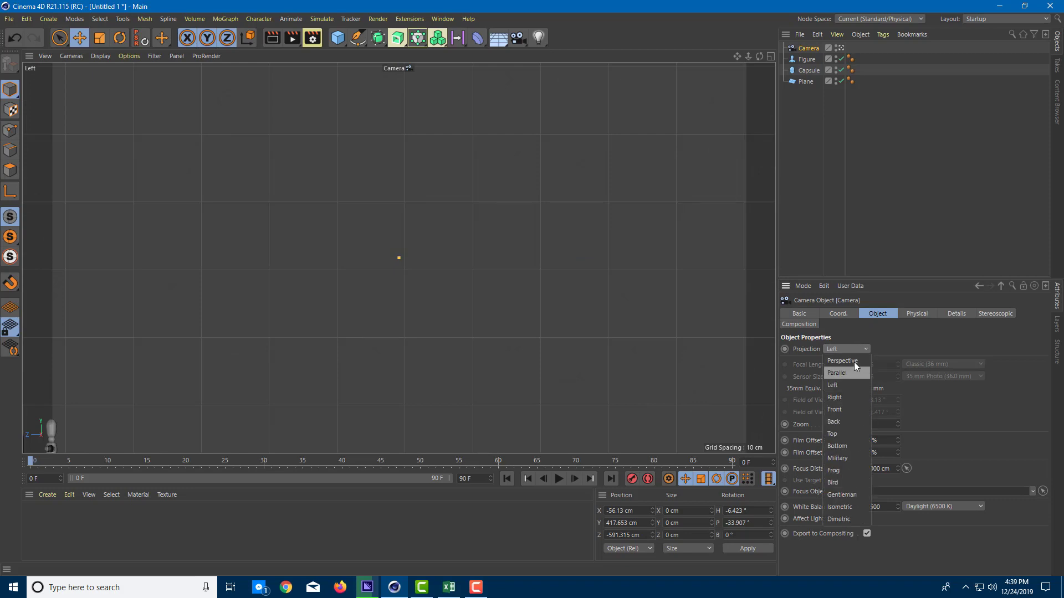
pyautogui.click(856, 481)
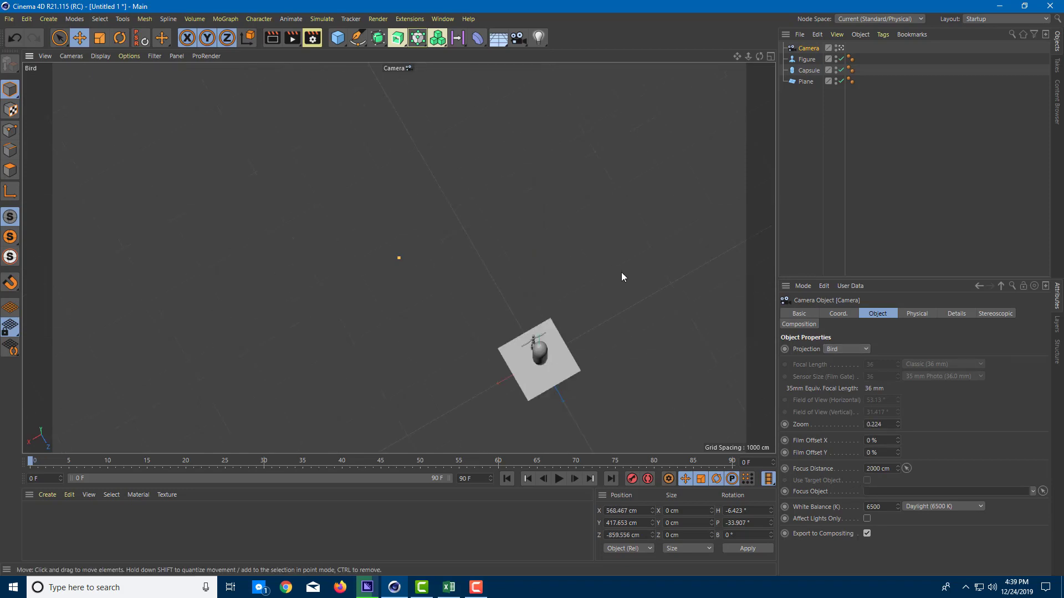
pyautogui.scroll(5, 615, 271)
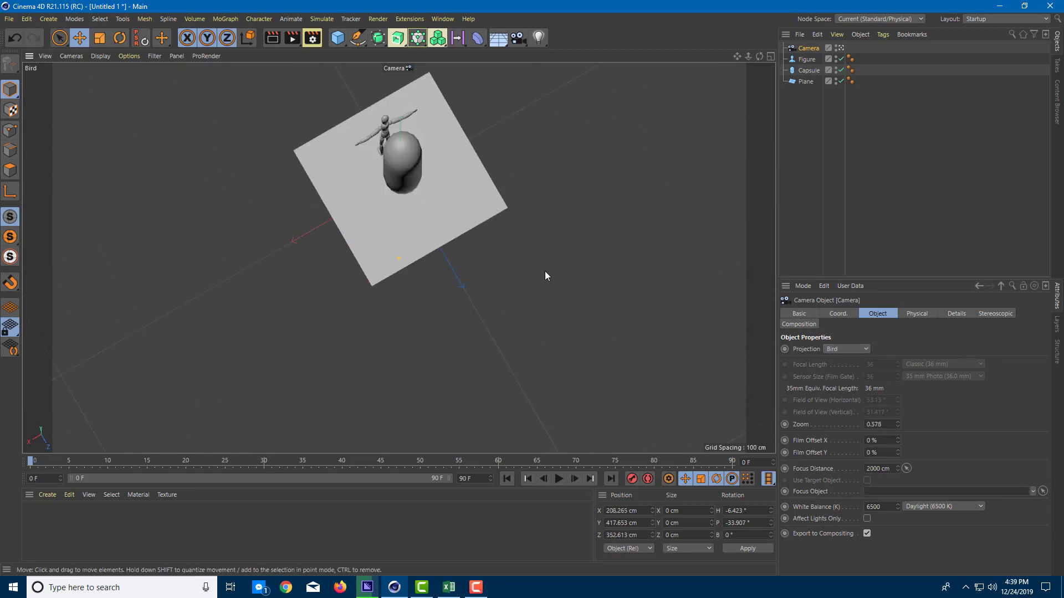
pyautogui.moveTo(544, 272); pyautogui.dragTo(603, 336, button='middle')
# Try the Frog projection with a pan, then set projection back to Perspective
pyautogui.click(866, 349)
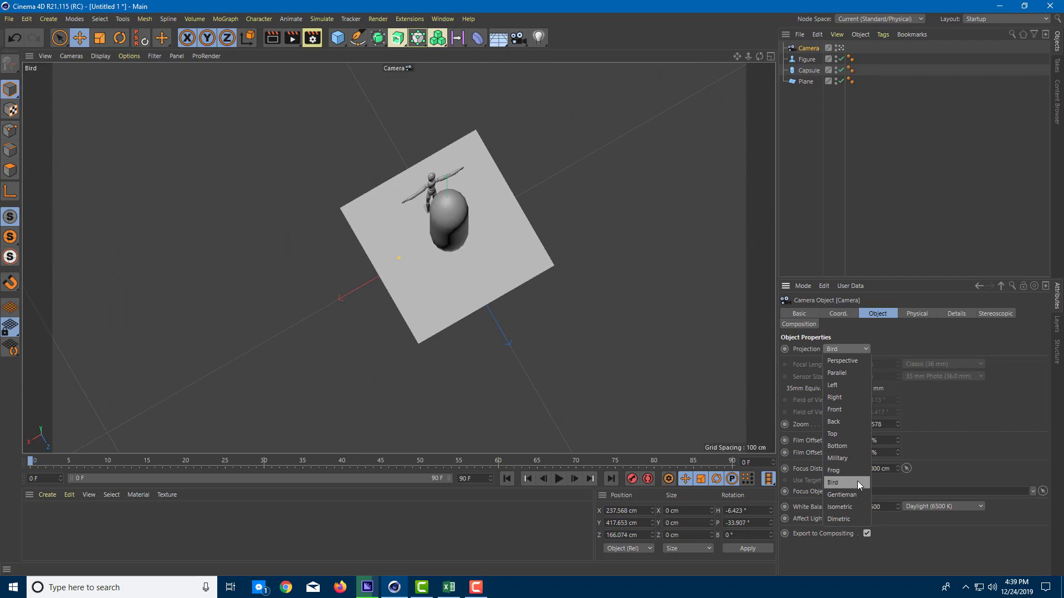
pyautogui.click(854, 471)
pyautogui.moveTo(755, 403); pyautogui.dragTo(761, 175, button='middle')
pyautogui.click(865, 350)
pyautogui.click(844, 360)
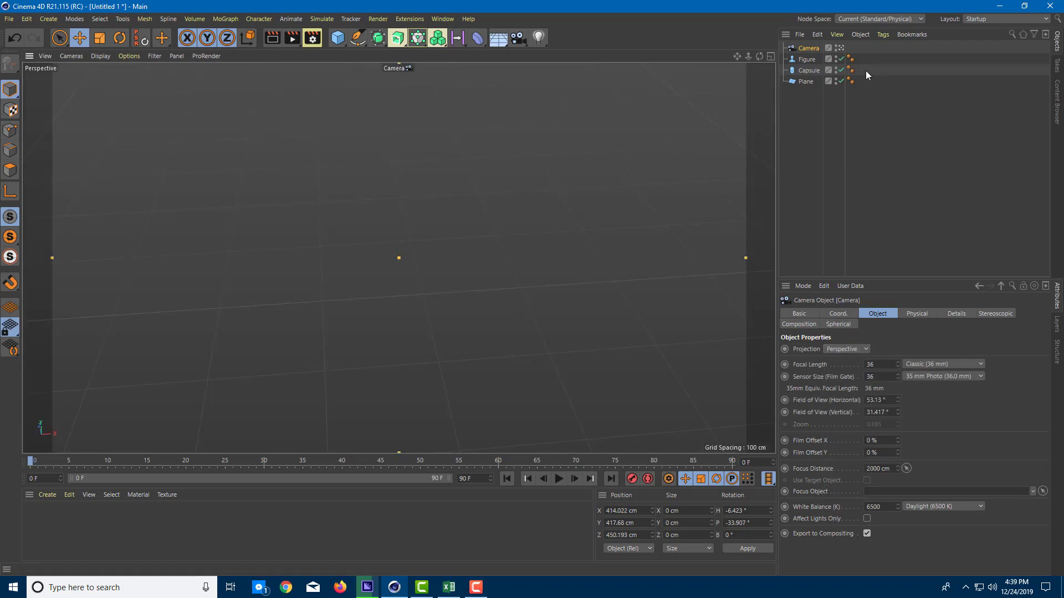
# Select the Capsule, zoom and move the view to recentre it with the figure, then select the Camera
pyautogui.click(809, 71)
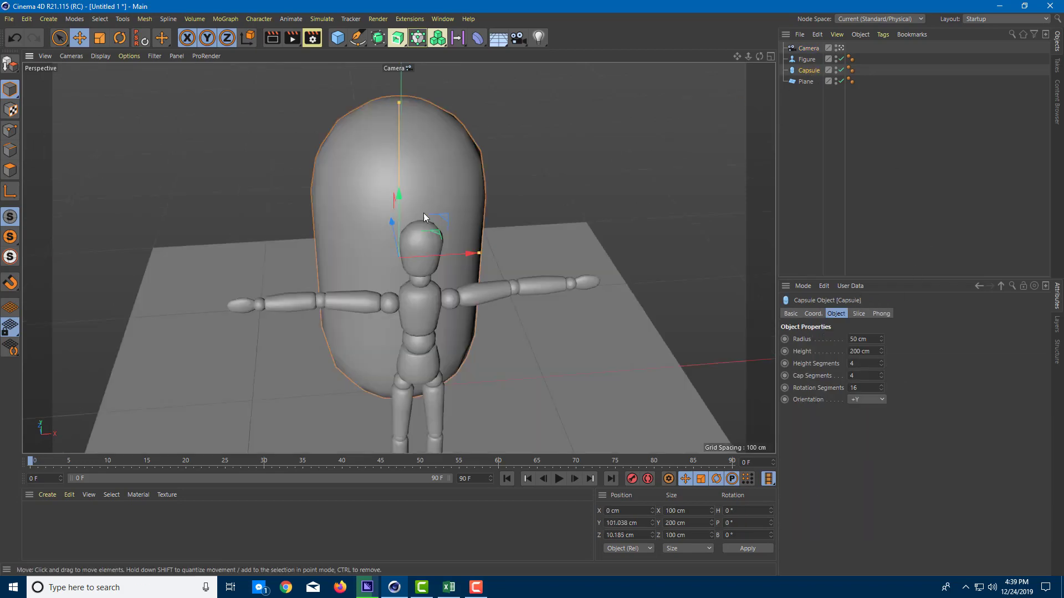
pyautogui.scroll(-5, 416, 211)
pyautogui.scroll(4, 563, 241)
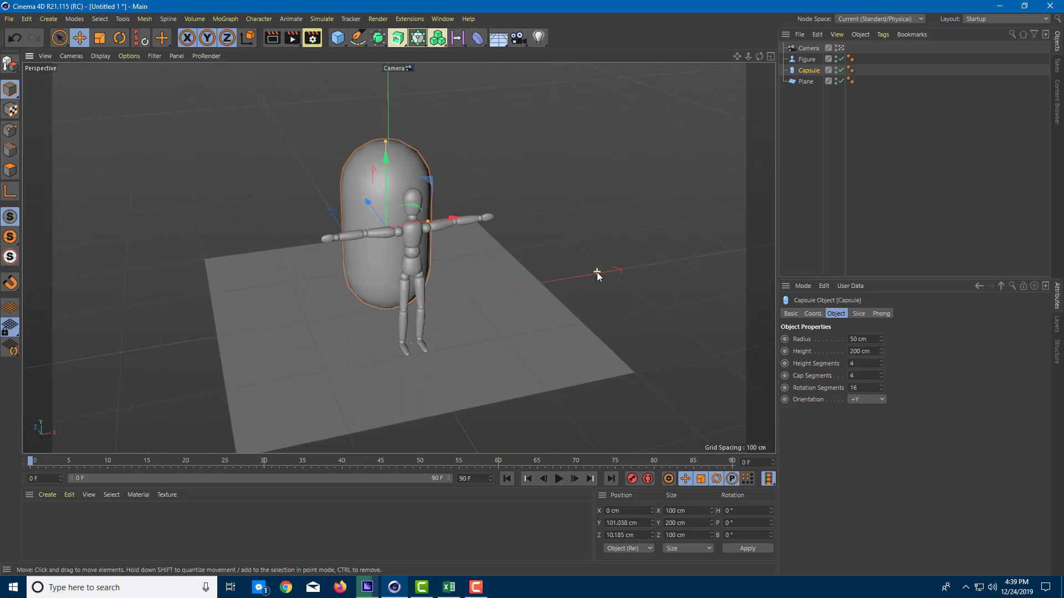
pyautogui.keyDown('alt'); pyautogui.moveTo(637, 102); pyautogui.dragTo(661, 201, button='middle'); pyautogui.keyUp('alt')
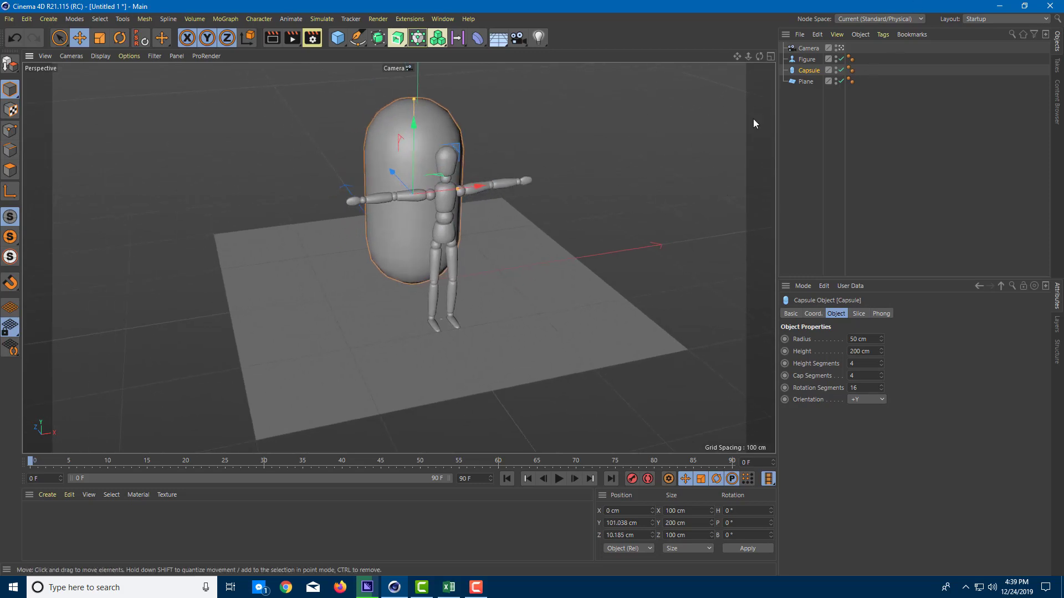
pyautogui.click(814, 48)
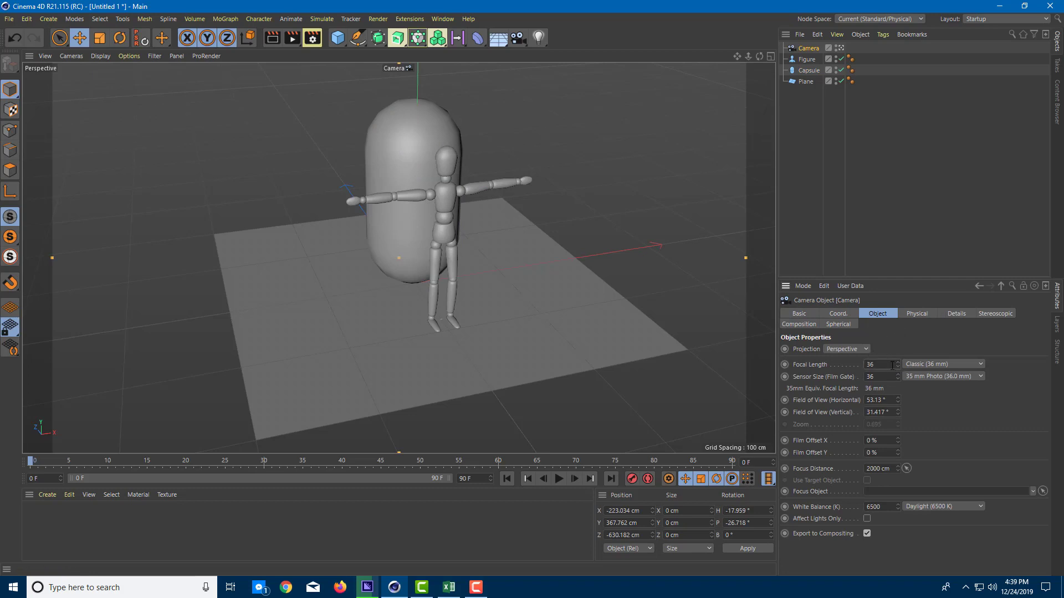
# Try focal length presets Super Wide 15 mm, Wide Angle 25 mm, Classic 36 mm, ending on Tele 135 mm
pyautogui.click(946, 364)
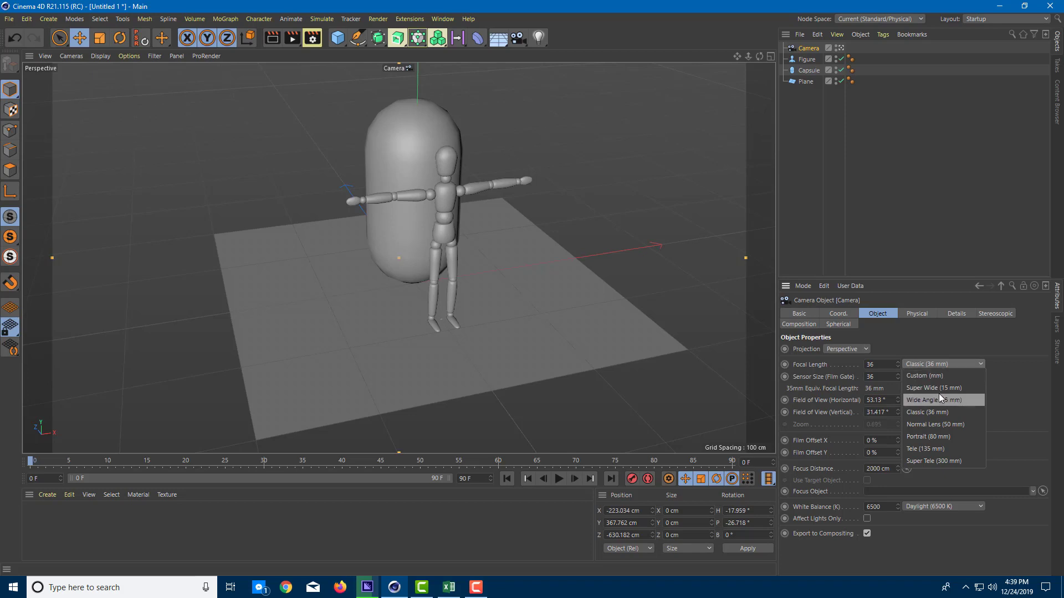
pyautogui.click(942, 388)
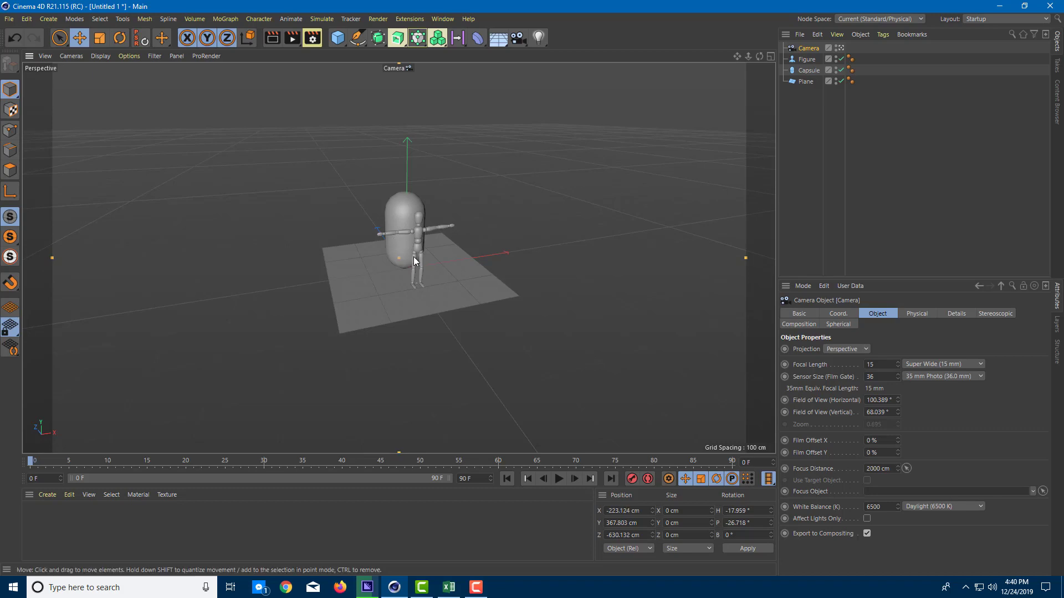
pyautogui.scroll(20, 889, 364)
pyautogui.scroll(-20, 889, 364)
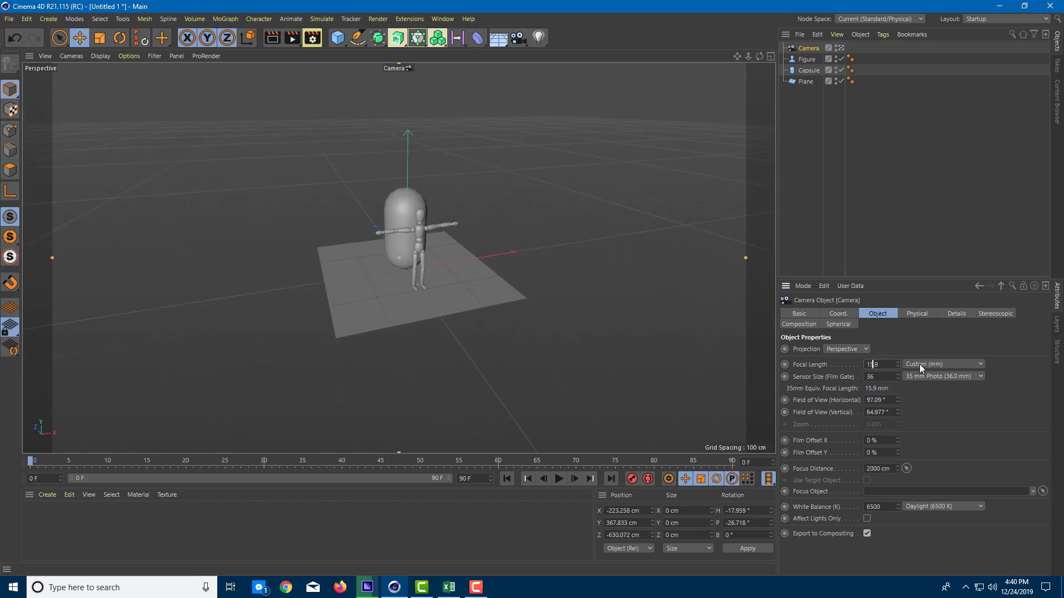
pyautogui.click(914, 365)
pyautogui.click(941, 387)
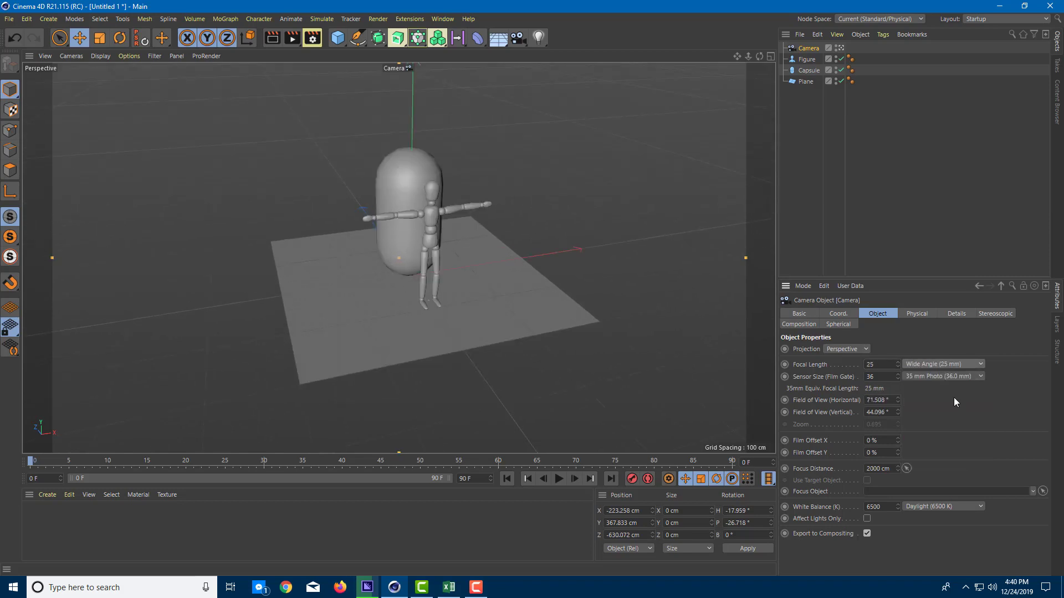
pyautogui.click(943, 366)
pyautogui.click(951, 413)
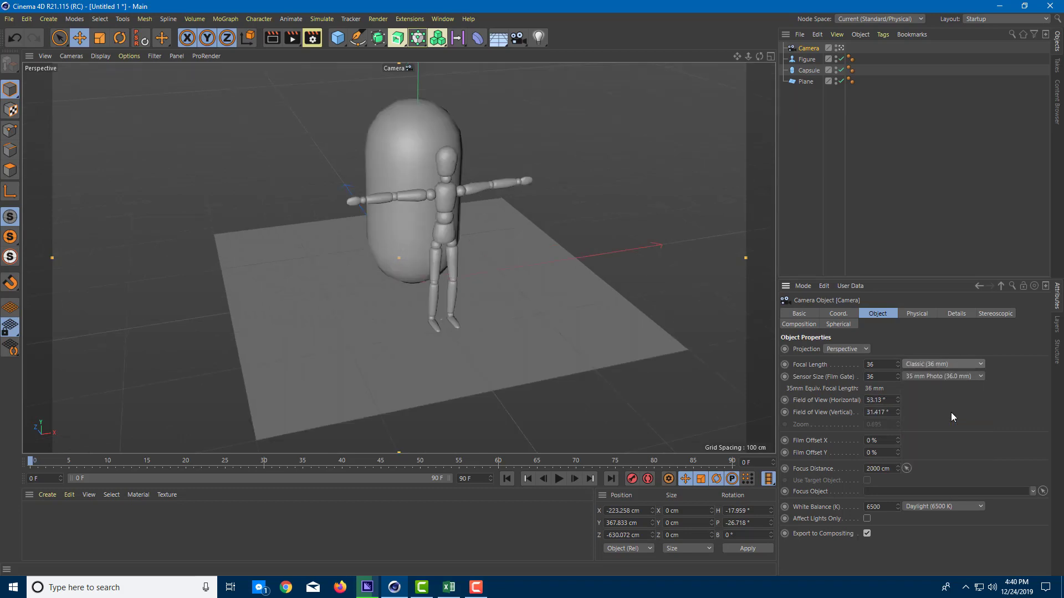
pyautogui.click(926, 362)
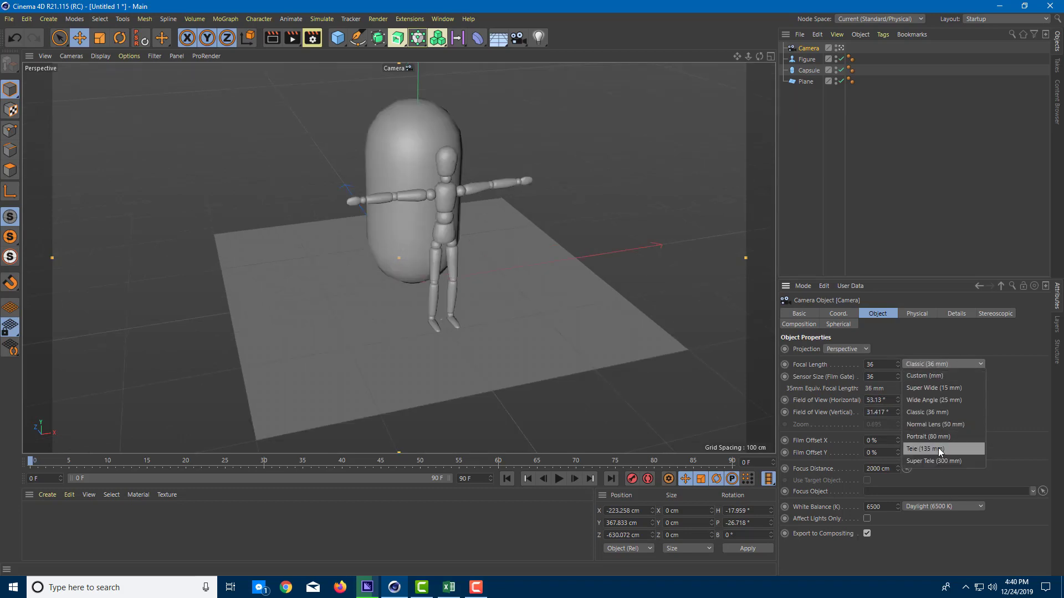
pyautogui.click(939, 448)
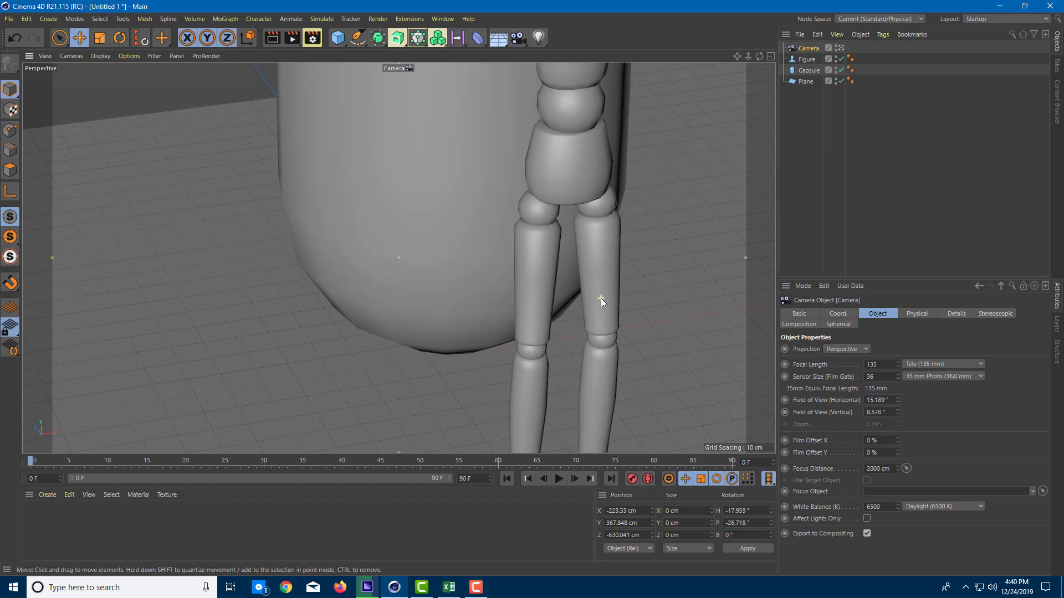
# Set sensor size to 43.1, widen horizontal and vertical field of view, and Film Offset X -3 %
pyautogui.scroll(5, 883, 376)
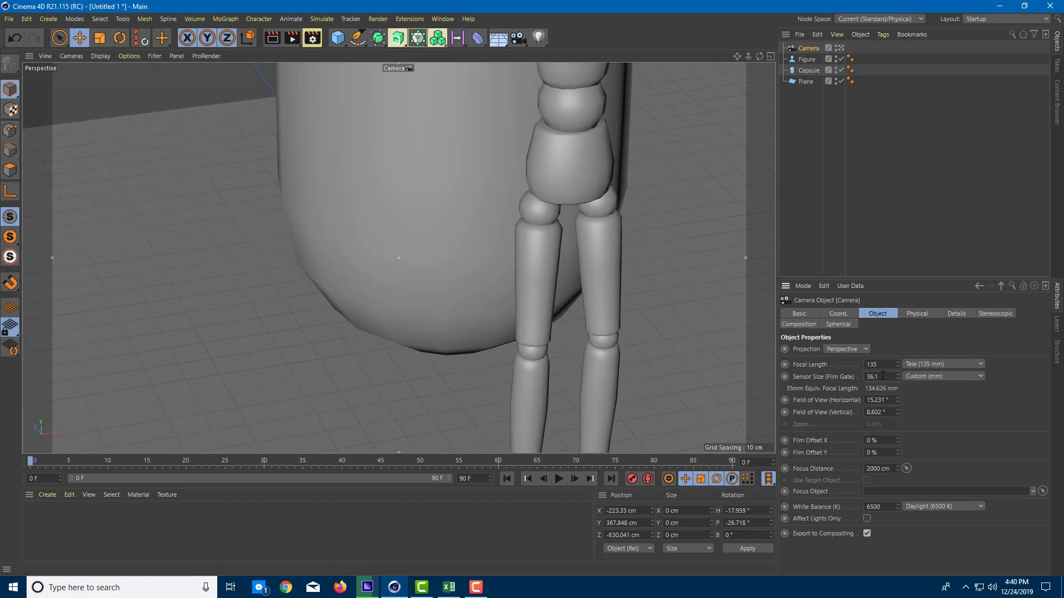
pyautogui.scroll(5, 882, 377)
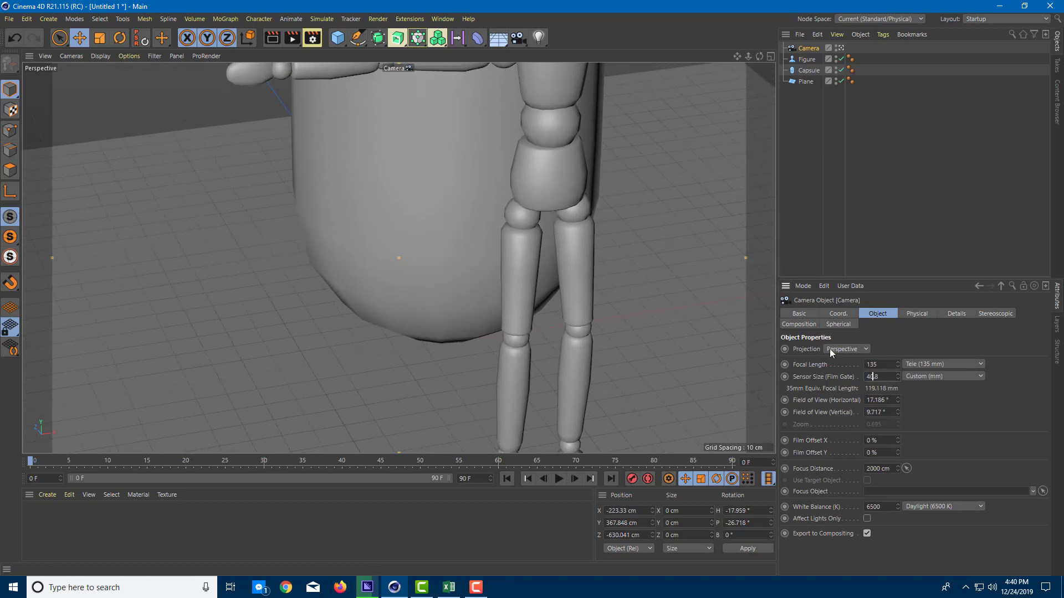
pyautogui.scroll(5, 880, 380)
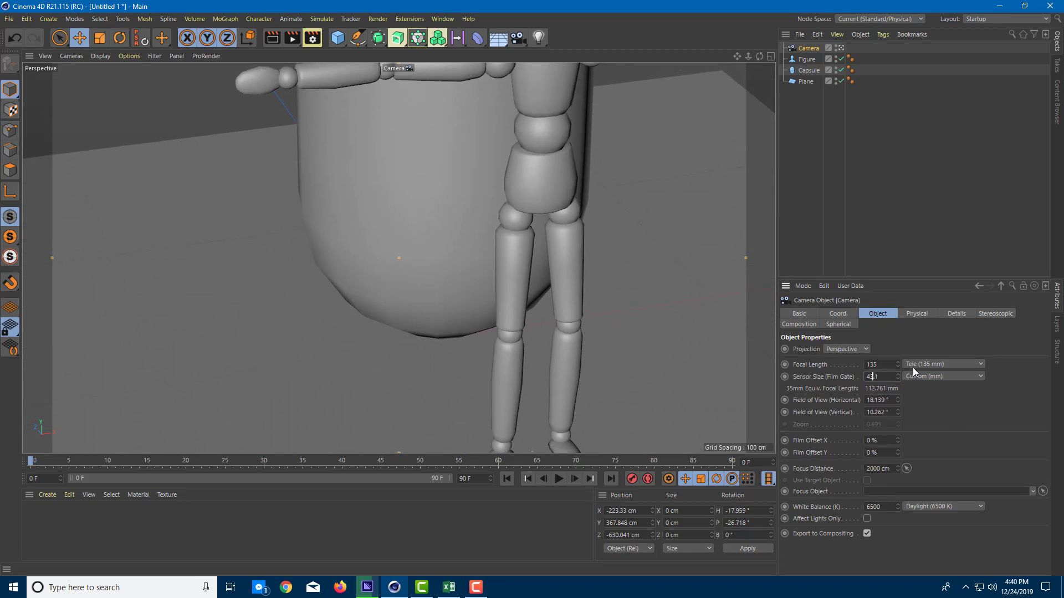
pyautogui.scroll(20, 888, 400)
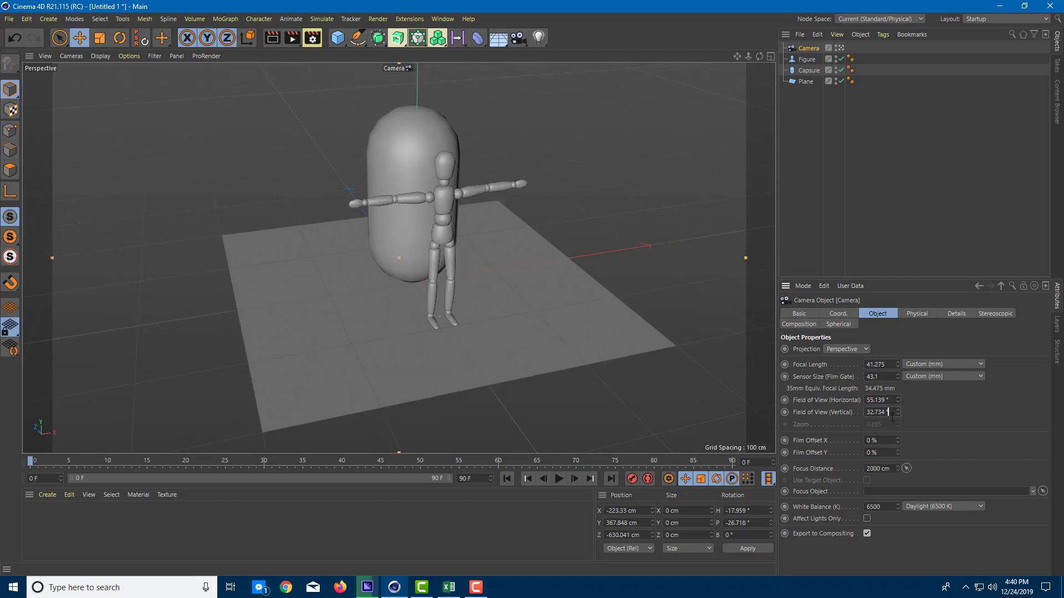
pyautogui.scroll(12, 891, 413)
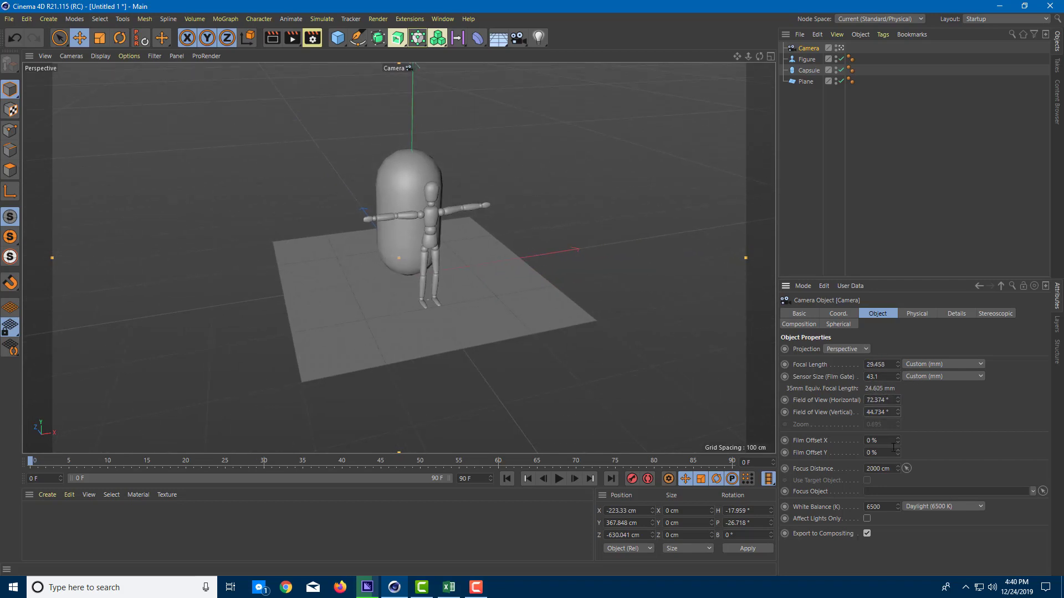
pyautogui.scroll(-3, 878, 442)
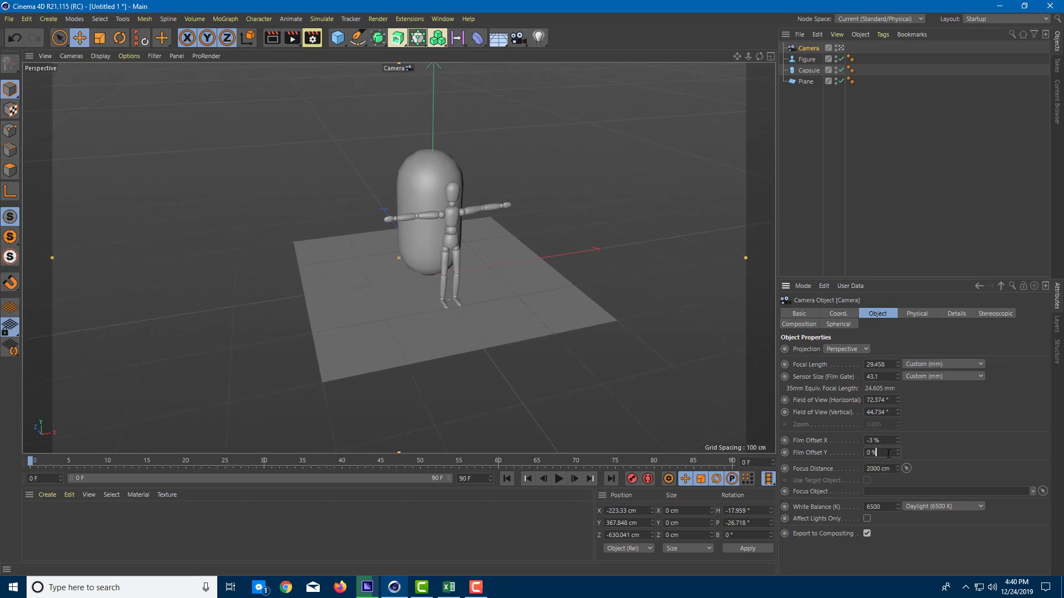
# Set Film Offset Y to 3 % and Focus Distance to 2002 cm, keeping white balance Daylight (6500 K)
pyautogui.scroll(-2, 887, 452)
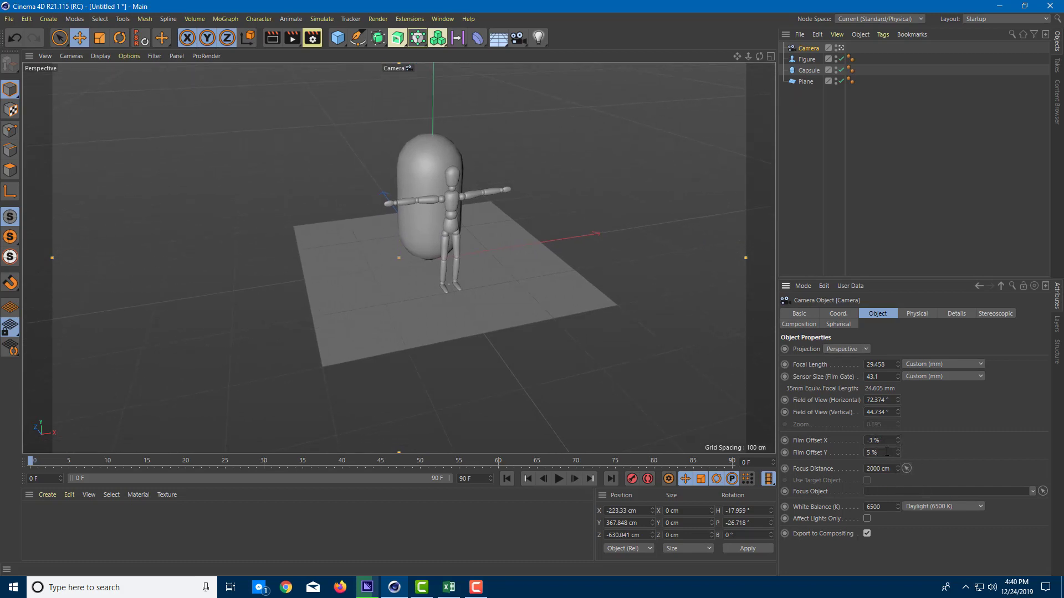
pyautogui.scroll(5, 886, 451)
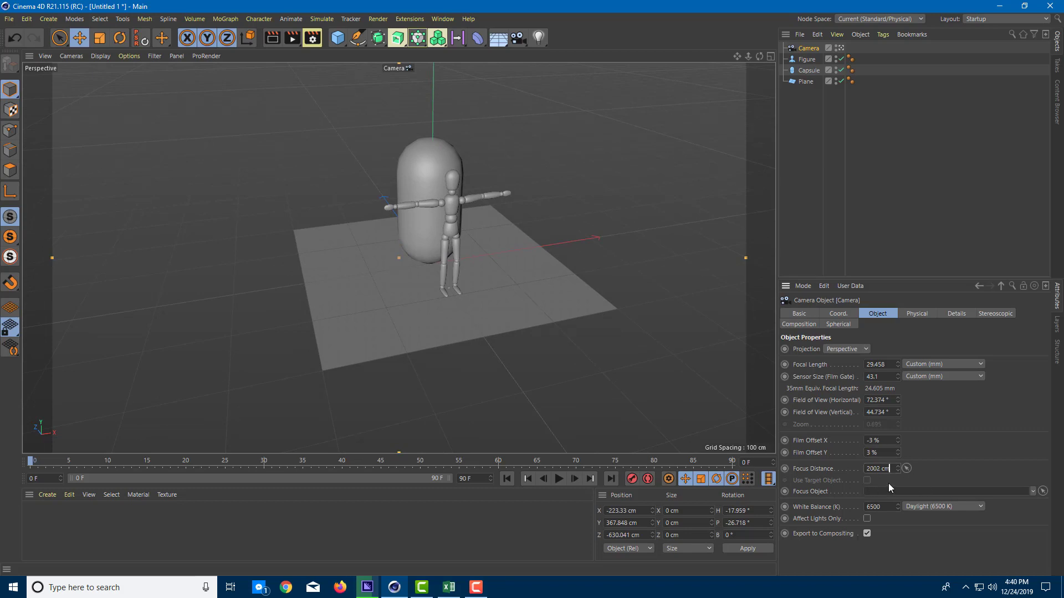
pyautogui.moveTo(894, 470); pyautogui.dragTo(864, 471)
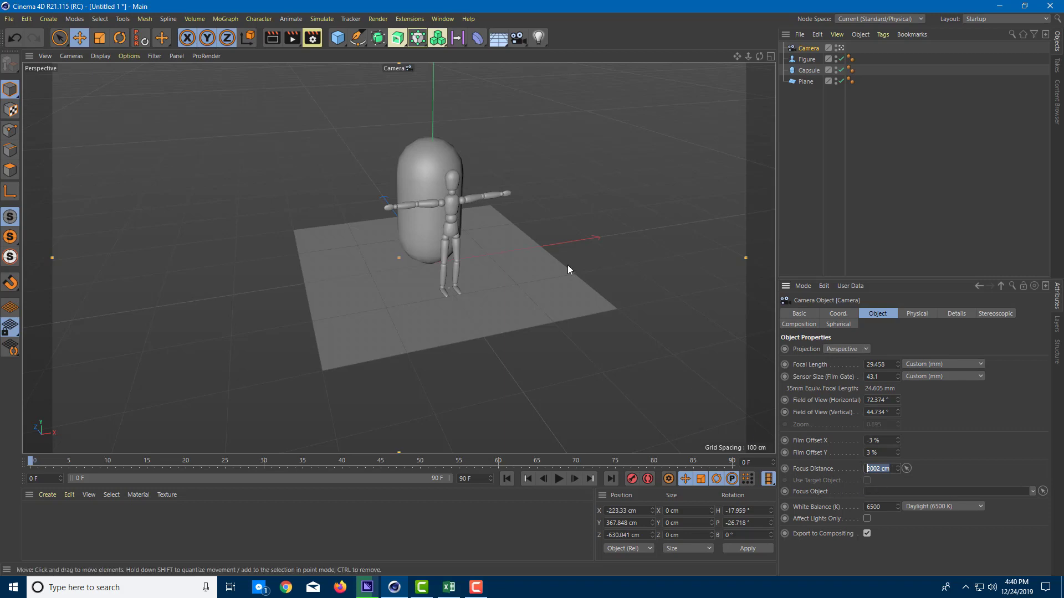
pyautogui.click(893, 507)
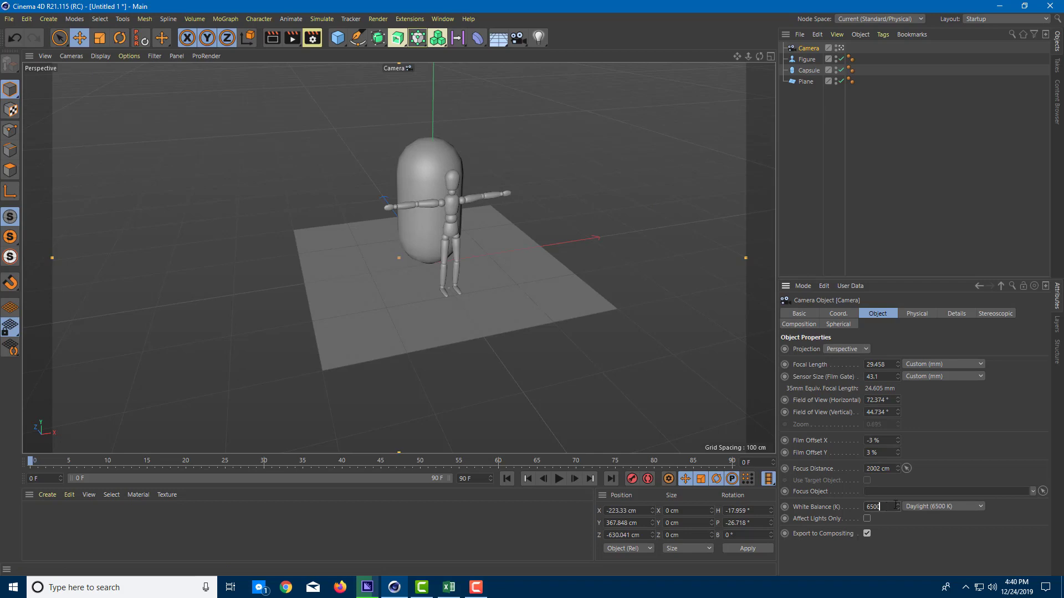
pyautogui.click(926, 507)
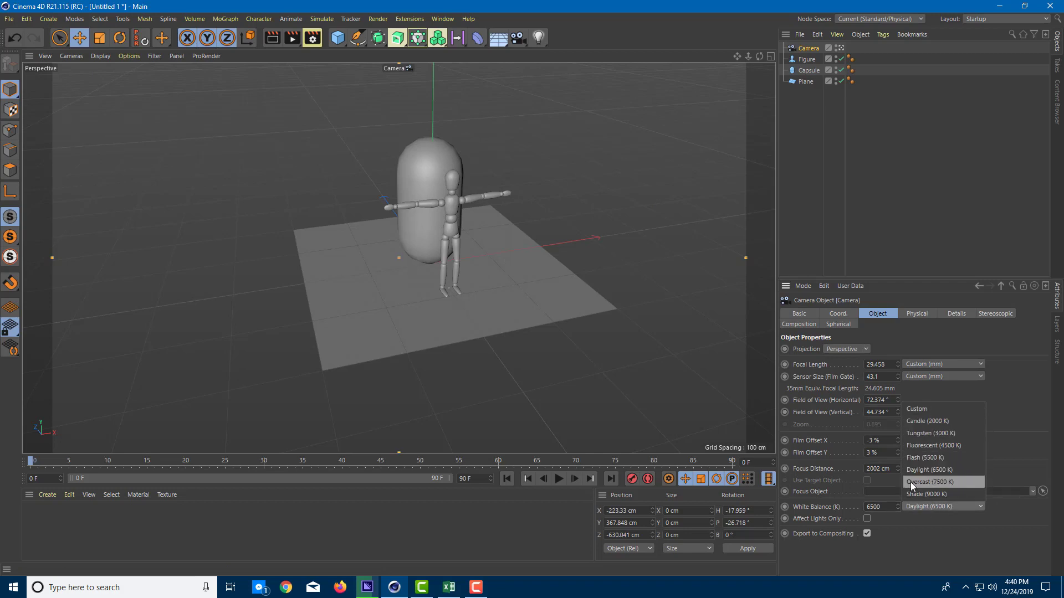
pyautogui.click(876, 510)
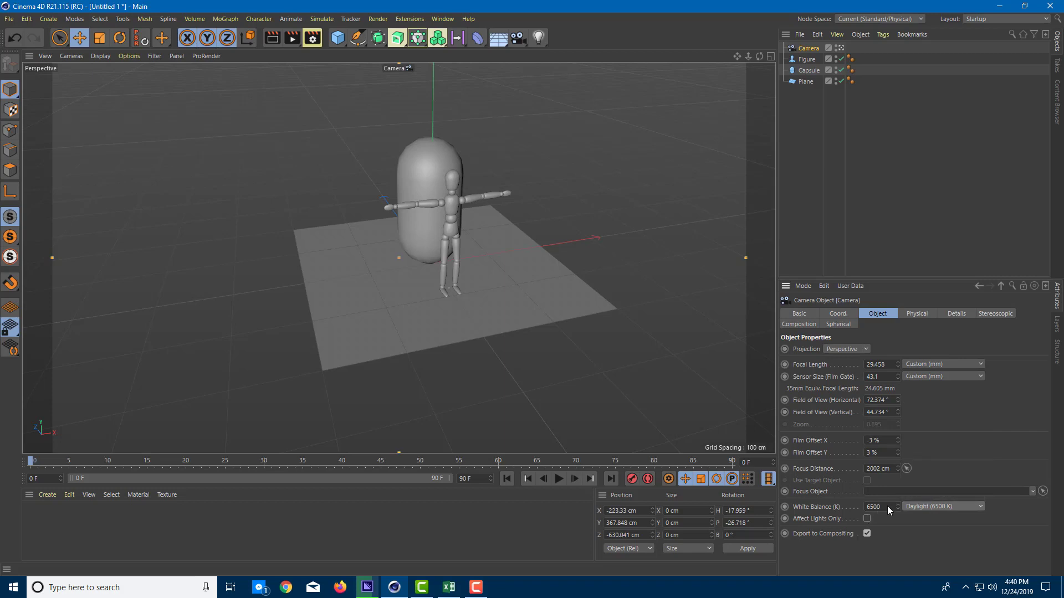
# Stop viewing through the scene camera and orbit out to see its frustum from outside
pyautogui.click(840, 49)
pyautogui.scroll(-3, 751, 153)
pyautogui.keyDown('alt'); pyautogui.moveTo(752, 153); pyautogui.dragTo(555, 198); pyautogui.keyUp('alt')
pyautogui.scroll(-3, 330, 166)
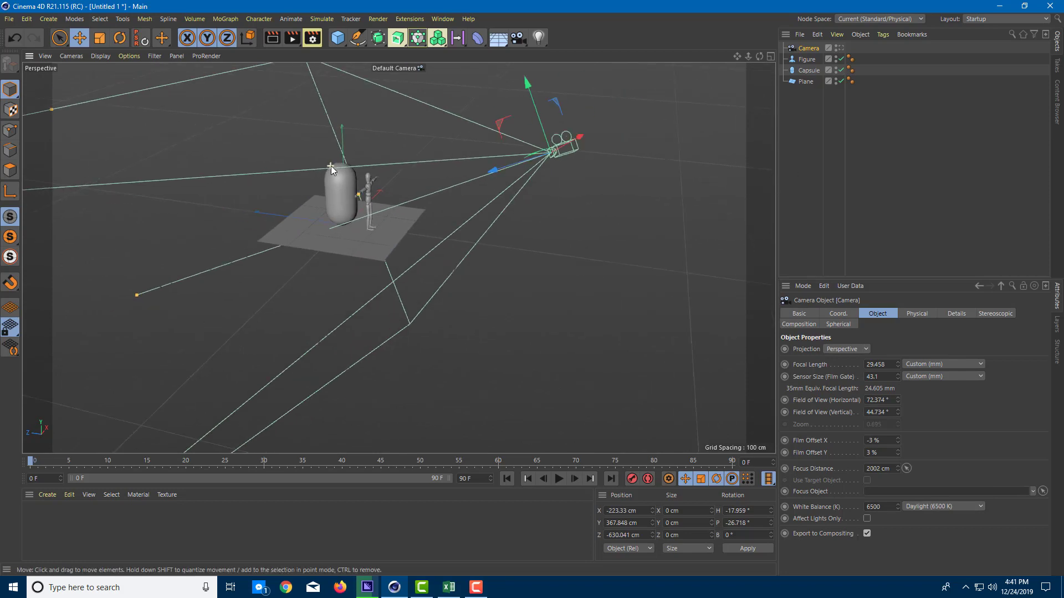
pyautogui.keyDown('alt'); pyautogui.moveTo(330, 165); pyautogui.dragTo(377, 164); pyautogui.keyUp('alt')
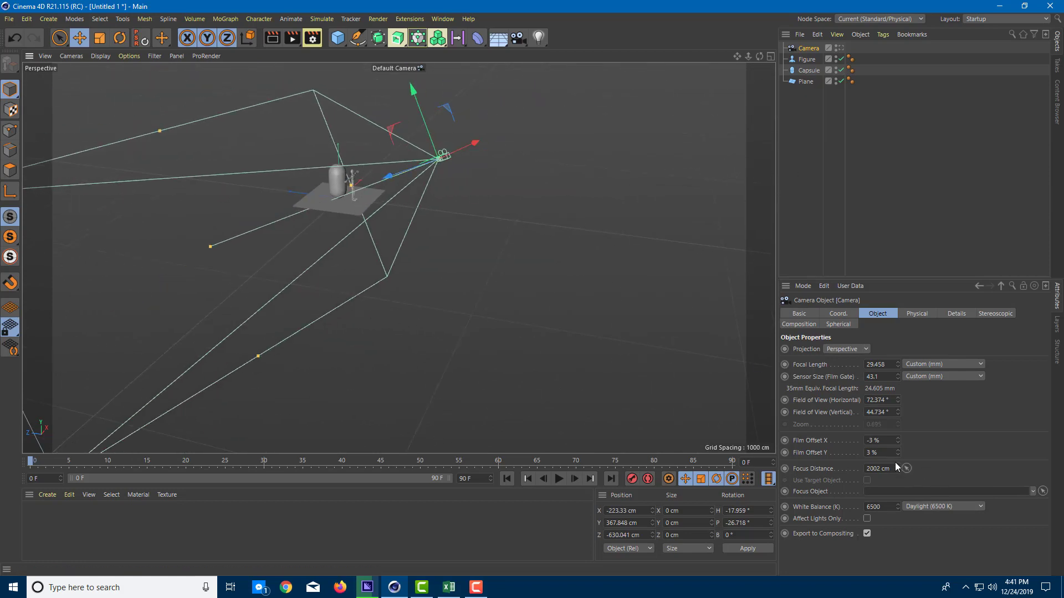
# Set the camera to 33.751 mm focal length, 42.8 sensor, 1% Film Offset Y and 1965 cm focus
pyautogui.scroll(5, 888, 402)
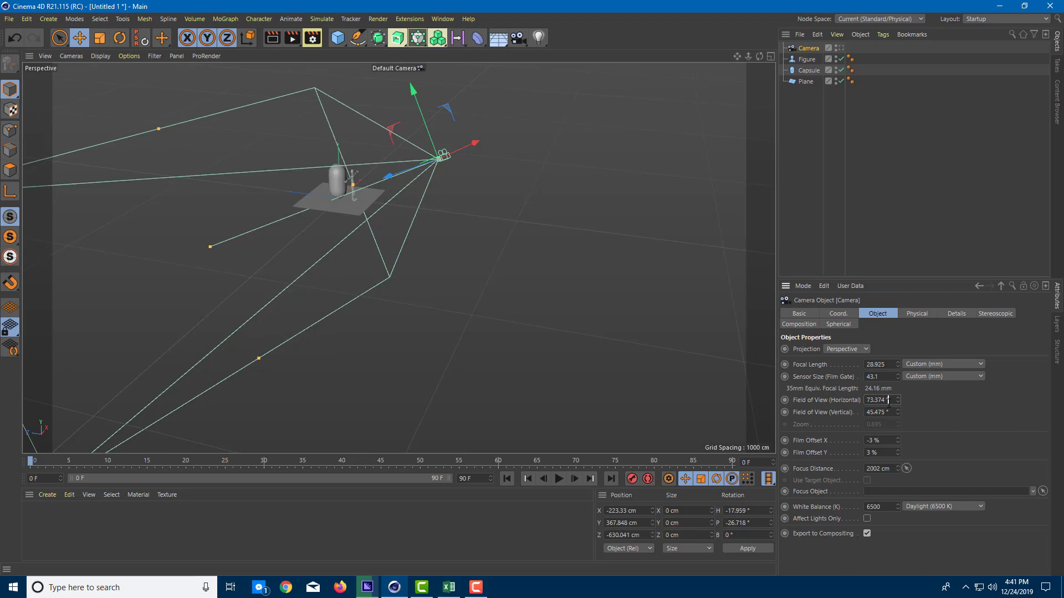
pyautogui.scroll(-5, 888, 402)
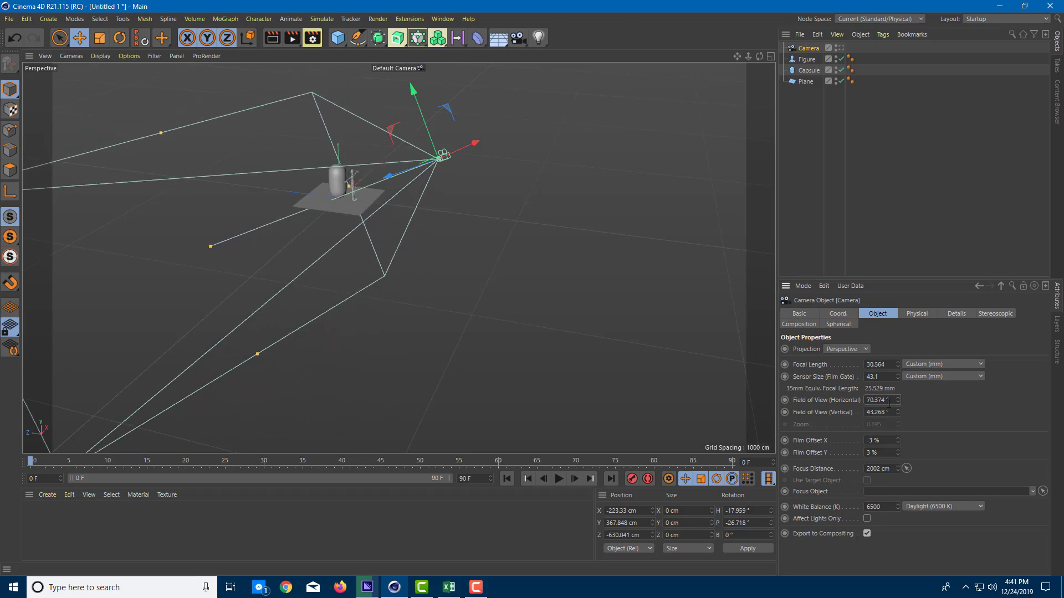
pyautogui.scroll(-2, 888, 414)
pyautogui.scroll(-3, 889, 414)
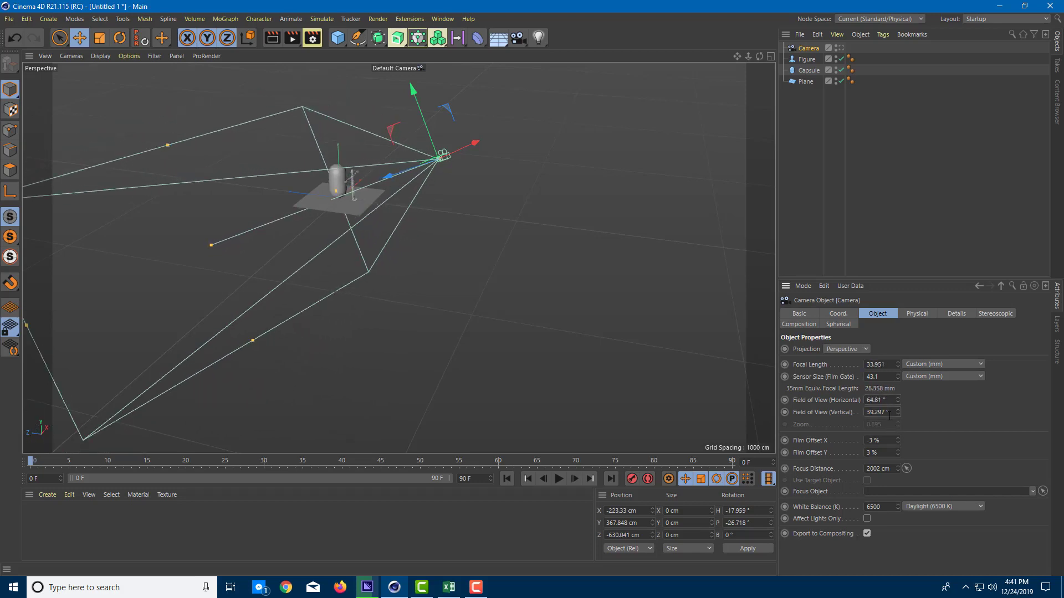
pyautogui.scroll(5, 883, 440)
pyautogui.scroll(-5, 883, 440)
pyautogui.scroll(-2, 888, 453)
pyautogui.scroll(-3, 890, 378)
pyautogui.scroll(2, 888, 364)
pyautogui.scroll(-4, 888, 364)
pyautogui.click(885, 400)
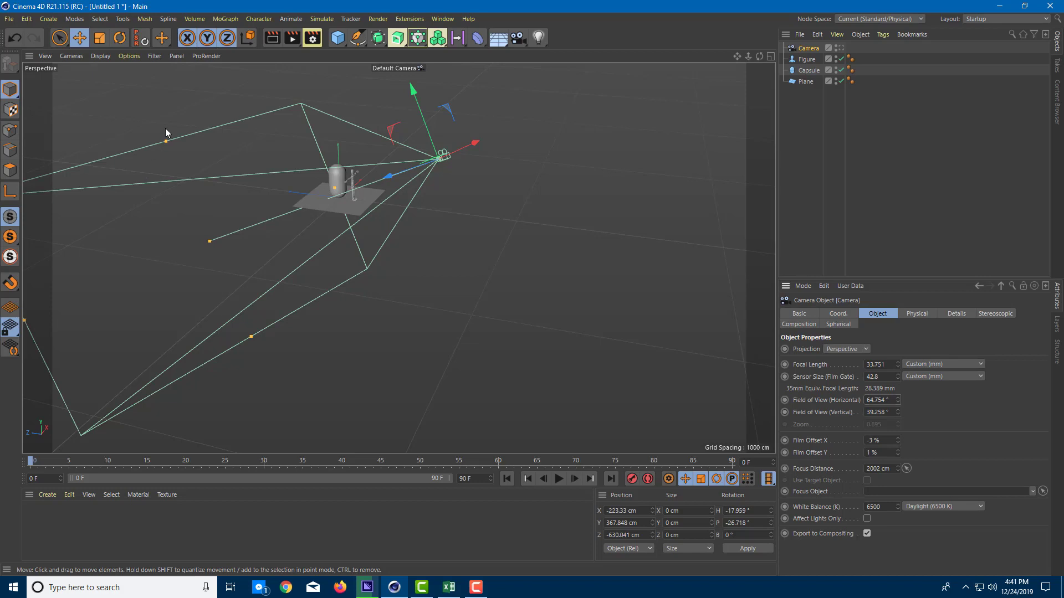
pyautogui.moveTo(898, 469); pyautogui.dragTo(898, 489)
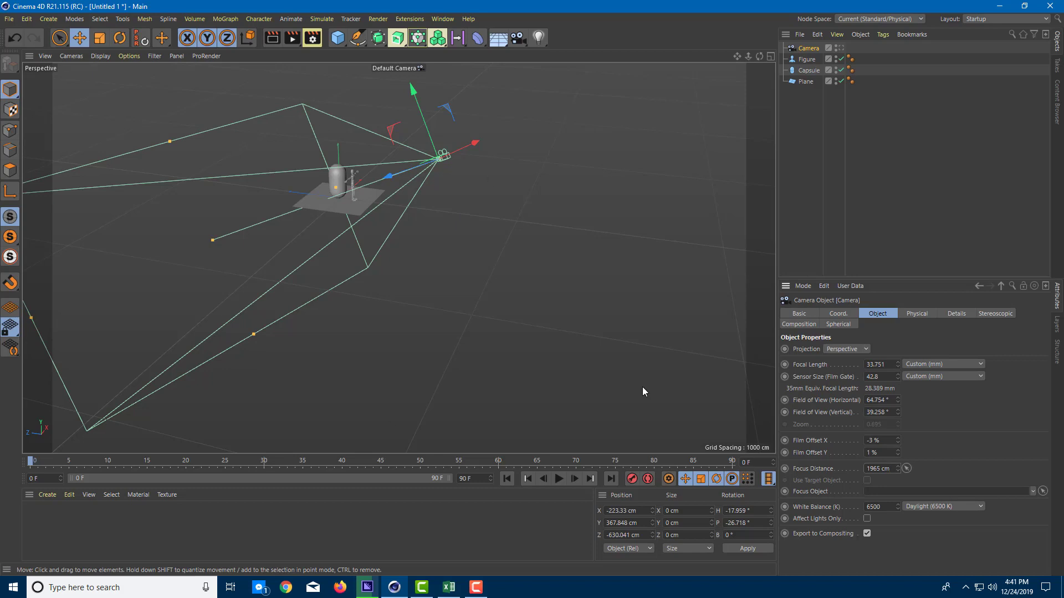